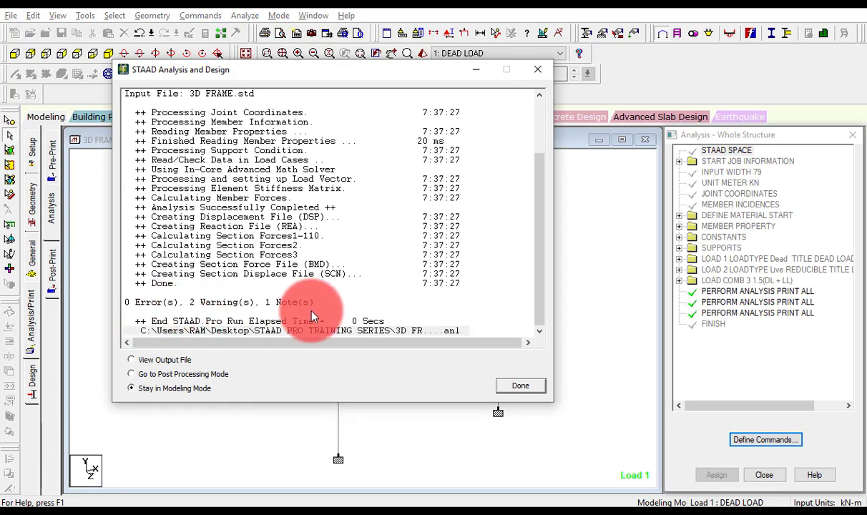
Close the analysis report while staying in modeling mode, and open concrete design for the whole structure
{"action": "left_click", "coordinate": [522, 387]}
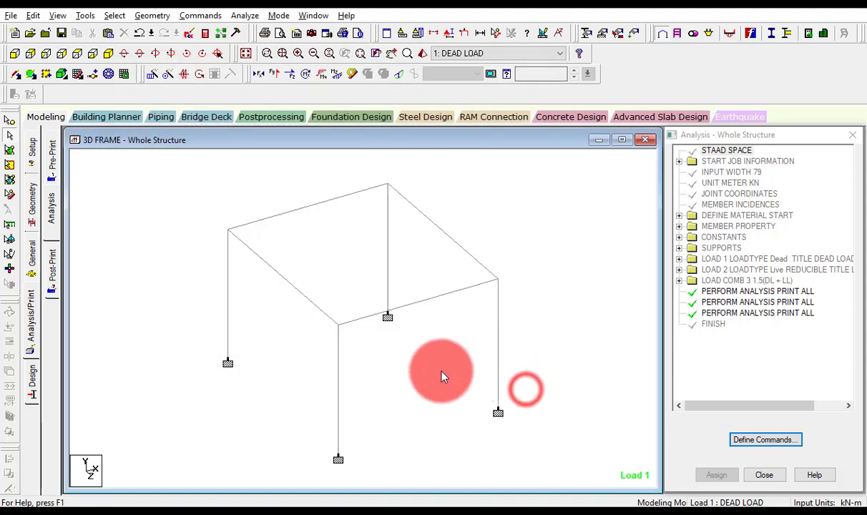
{"action": "left_click", "coordinate": [31, 377]}
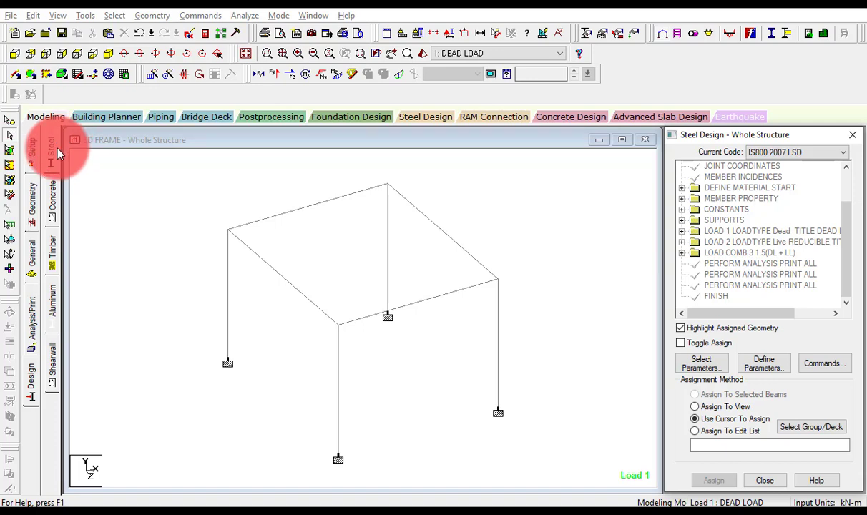
{"action": "left_click", "coordinate": [53, 147]}
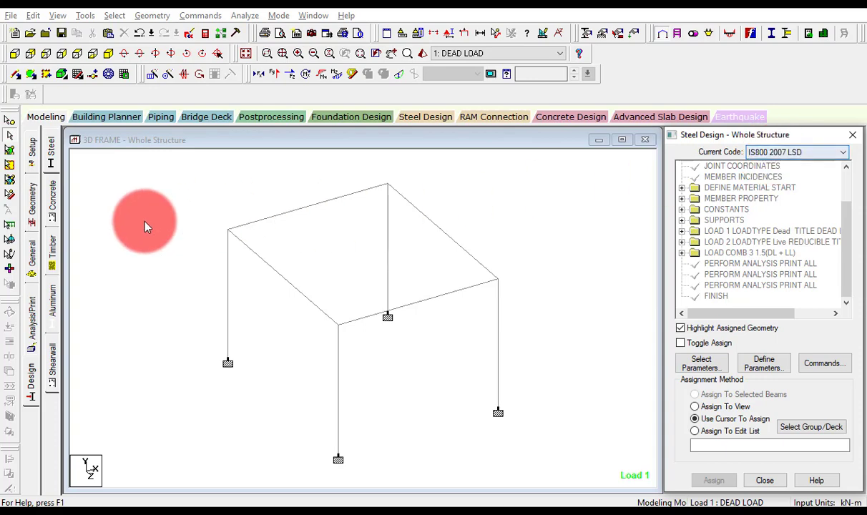
{"action": "left_click", "coordinate": [55, 206]}
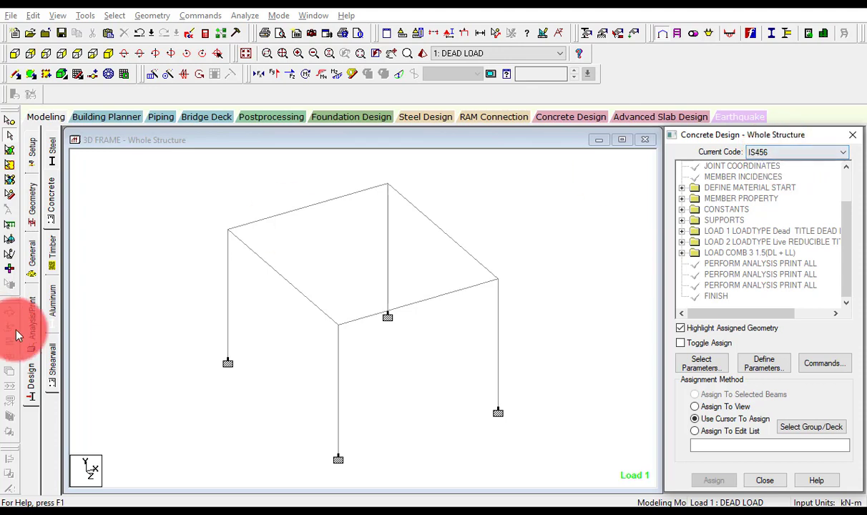
Look through the shearwall, aluminum and timber design pages, and return to concrete design
{"action": "left_click", "coordinate": [51, 351]}
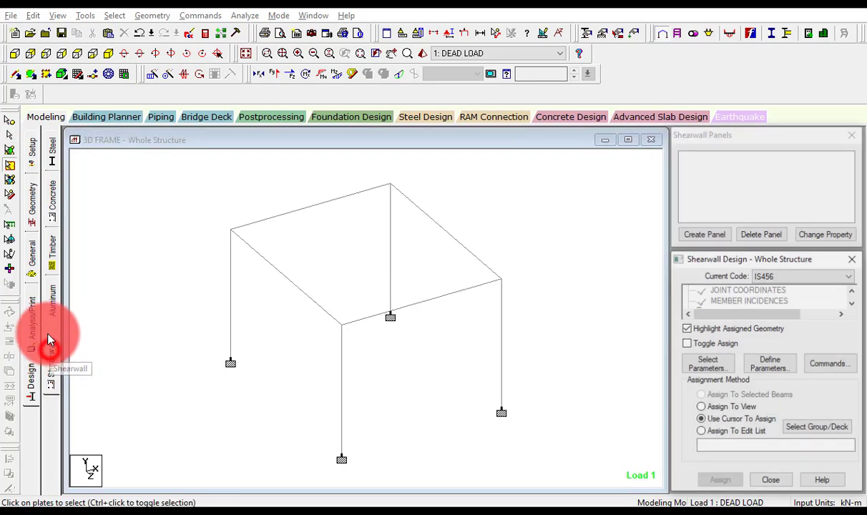
{"action": "left_click", "coordinate": [51, 308]}
{"action": "left_click", "coordinate": [50, 264]}
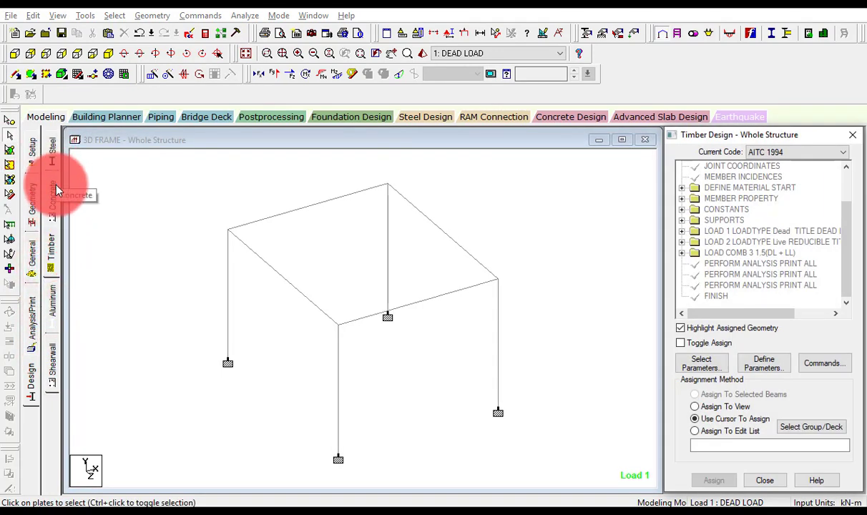
{"action": "left_click", "coordinate": [58, 189]}
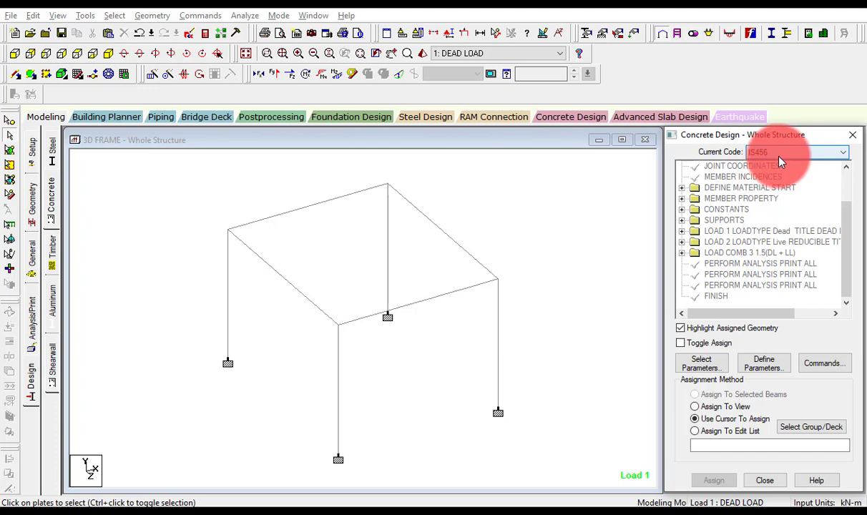
{"action": "left_click", "coordinate": [778, 365]}
{"action": "left_click", "coordinate": [695, 366]}
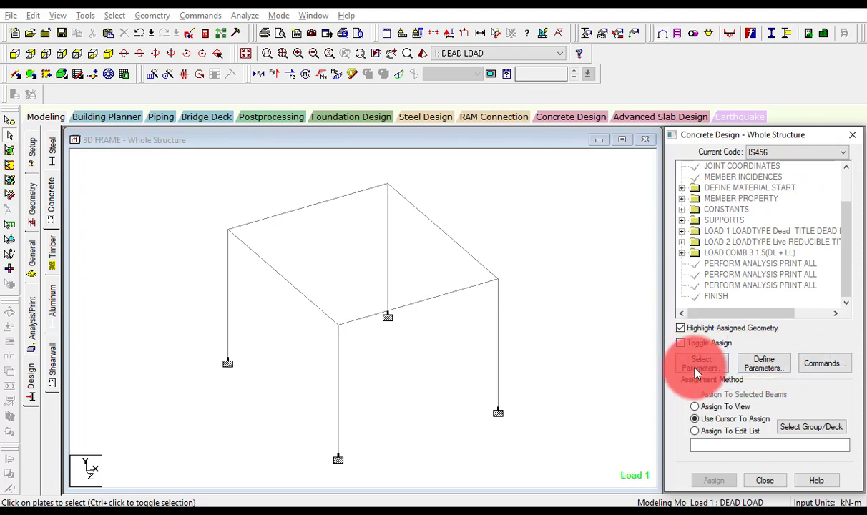
{"action": "left_click", "coordinate": [767, 371]}
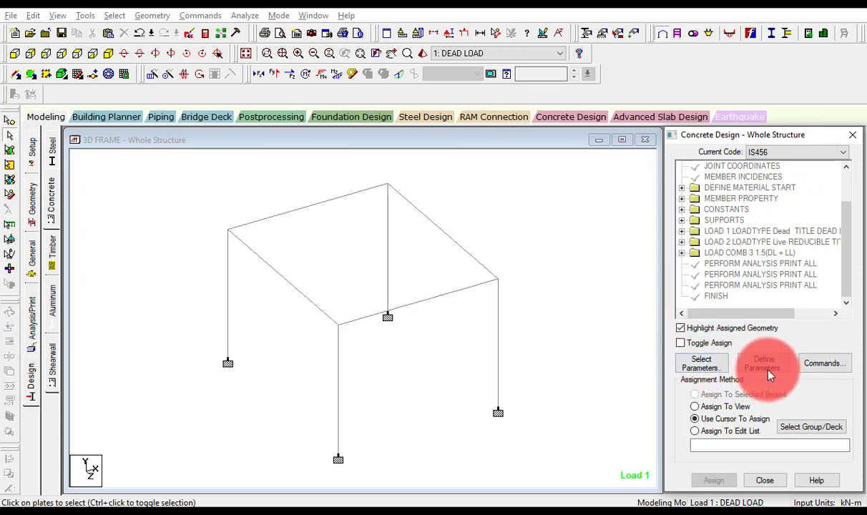
{"action": "left_click", "coordinate": [808, 372]}
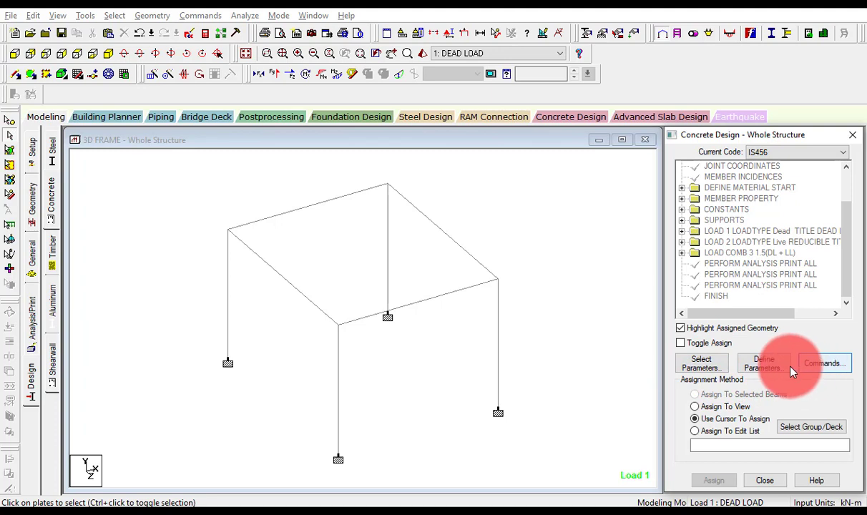
{"action": "left_click", "coordinate": [699, 364]}
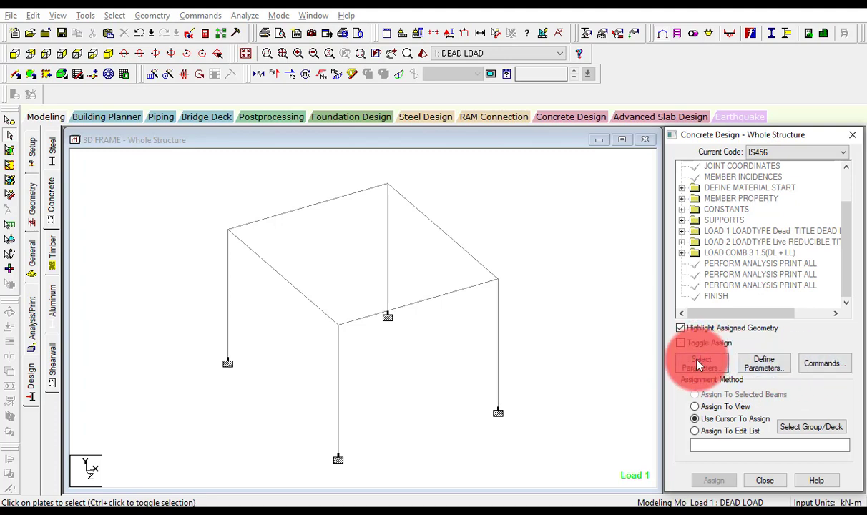
{"action": "left_click", "coordinate": [744, 371]}
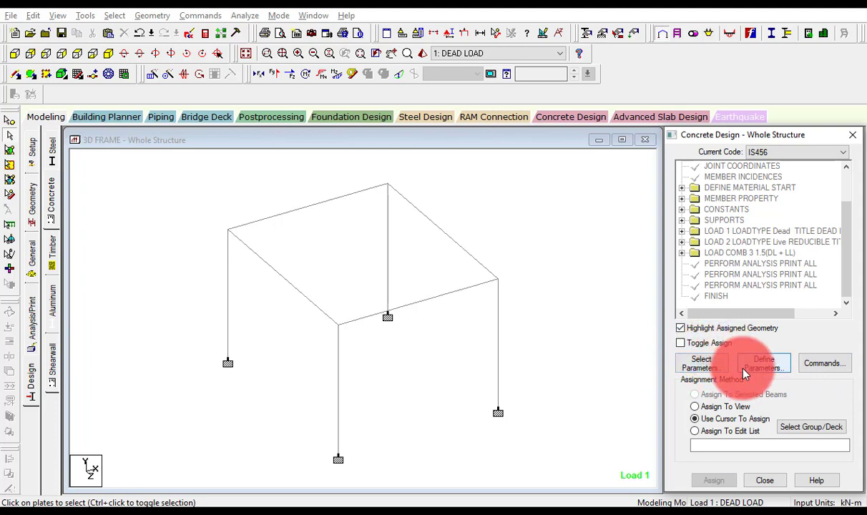
{"action": "left_click", "coordinate": [807, 367]}
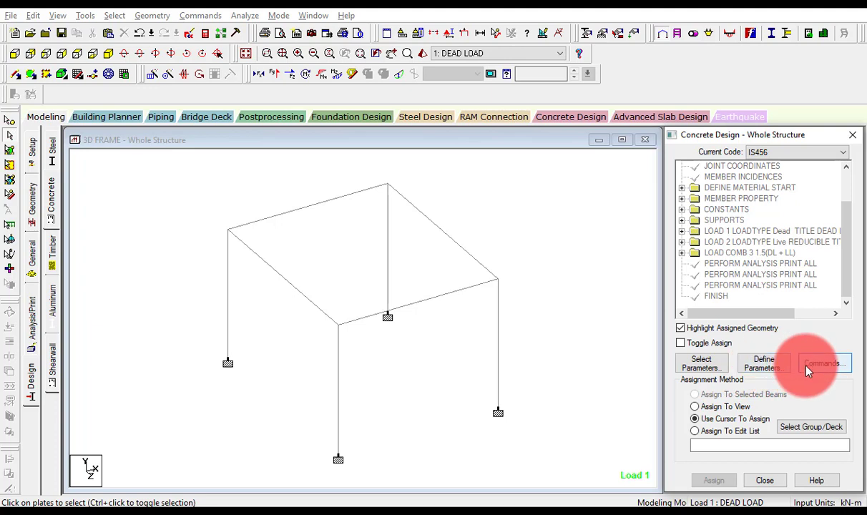
{"action": "left_click", "coordinate": [707, 364]}
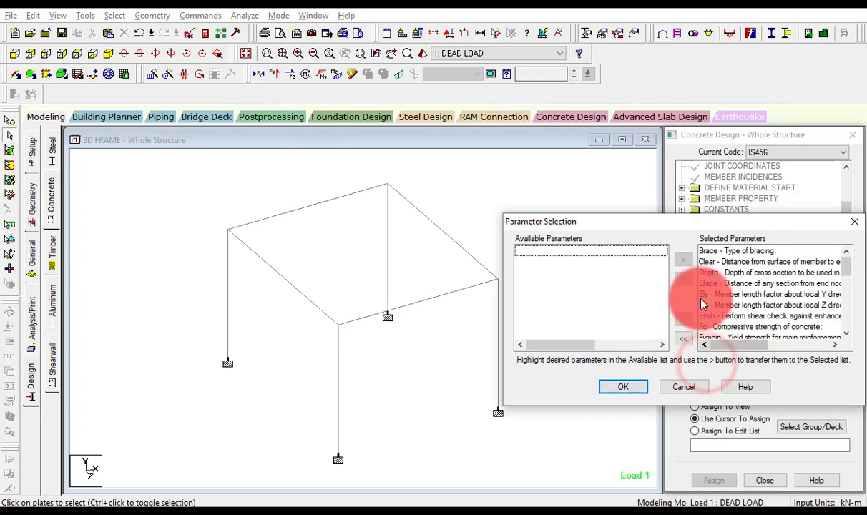
{"action": "left_click_drag", "start_coordinate": [706, 223], "coordinate": [450, 177]}
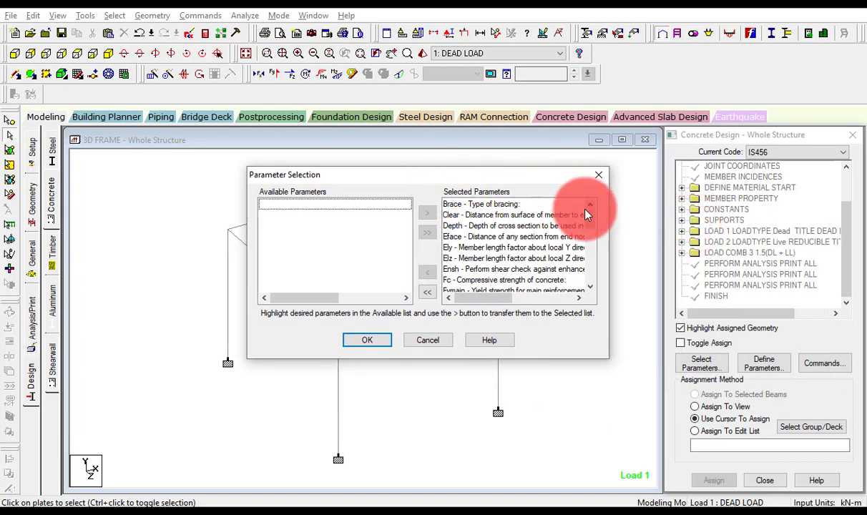
{"action": "mouse_move", "coordinate": [589, 216]}
{"action": "left_mouse_down"}
{"action": "mouse_move", "coordinate": [590, 286]}
{"action": "mouse_move", "coordinate": [596, 209]}
{"action": "mouse_move", "coordinate": [591, 285]}
{"action": "mouse_move", "coordinate": [591, 215]}
{"action": "left_mouse_up"}
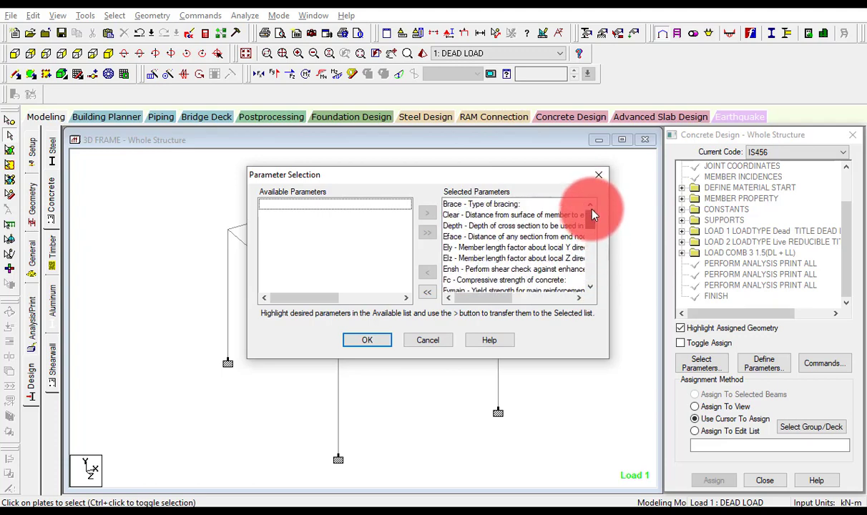
{"action": "left_click", "coordinate": [427, 293]}
{"action": "left_click", "coordinate": [294, 280]}
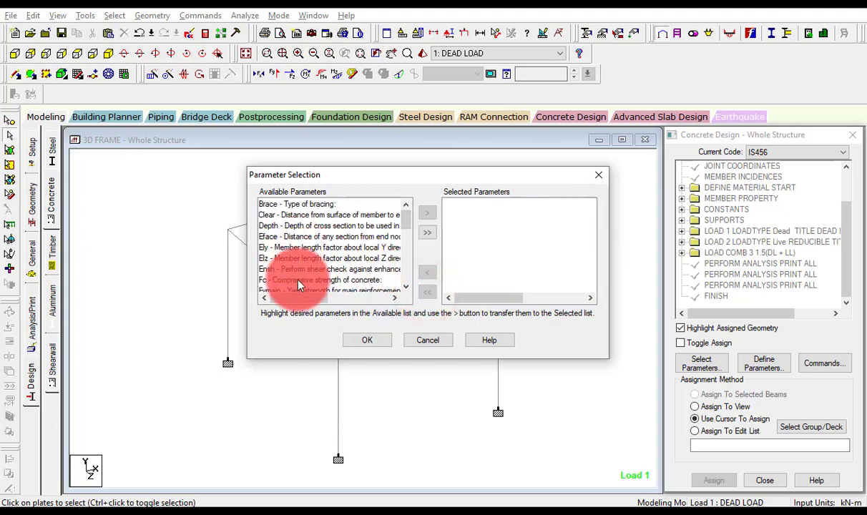
{"action": "scroll", "coordinate": [299, 277], "scroll_direction": "down", "scroll_amount": 1}
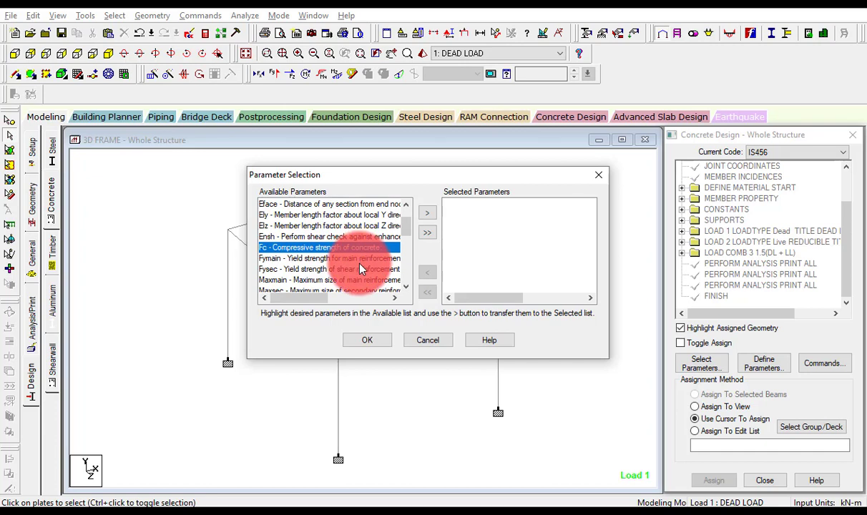
{"action": "left_click", "coordinate": [360, 262], "text": "ctrl"}
{"action": "left_click", "coordinate": [361, 271], "text": "ctrl"}
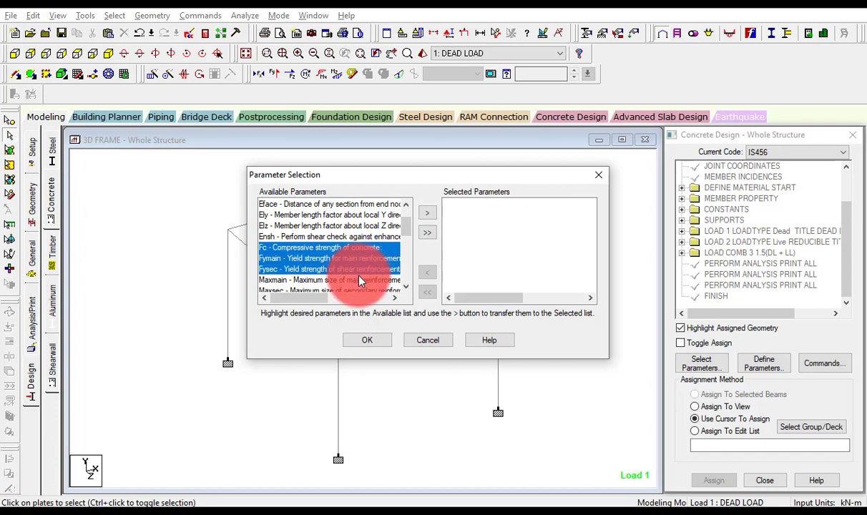
{"action": "left_click_drag", "start_coordinate": [315, 297], "coordinate": [261, 320]}
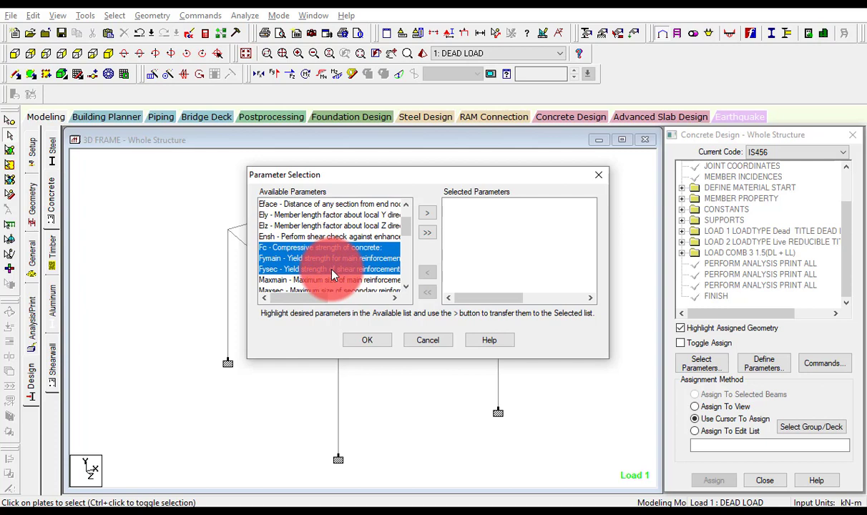
{"action": "left_click", "coordinate": [427, 216]}
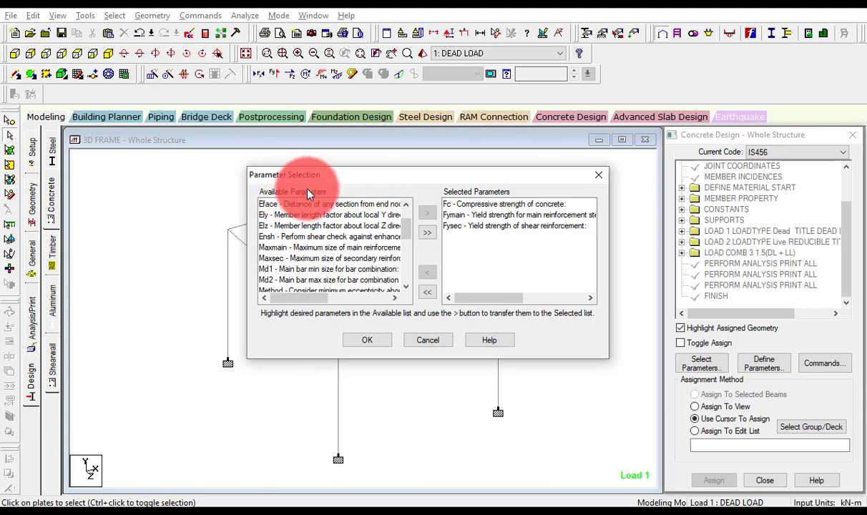
{"action": "left_click_drag", "start_coordinate": [405, 229], "coordinate": [401, 286]}
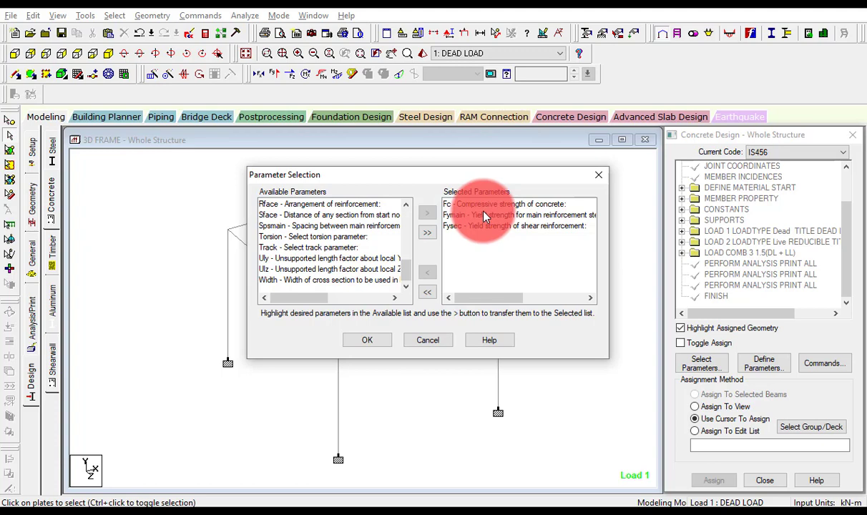
{"action": "left_click", "coordinate": [437, 340]}
Limit the selected concrete design parameters to Fc, Fymain and Fysec by clearing the selected list and adding only these three
{"action": "left_click", "coordinate": [702, 363]}
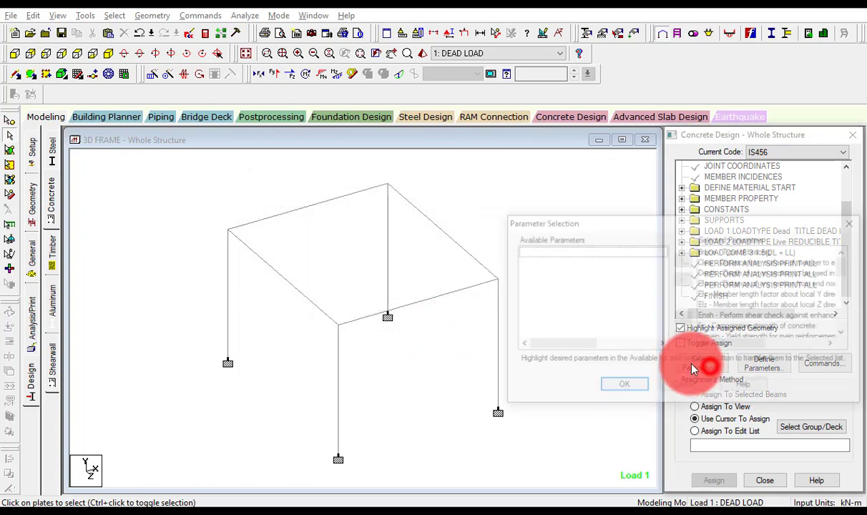
{"action": "left_click", "coordinate": [665, 264]}
{"action": "left_click_drag", "start_coordinate": [711, 222], "coordinate": [481, 197]}
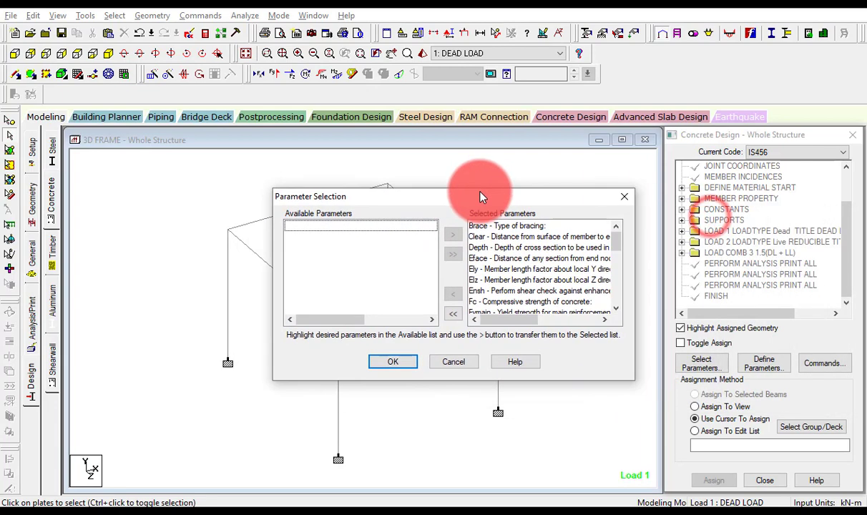
{"action": "left_click", "coordinate": [454, 316]}
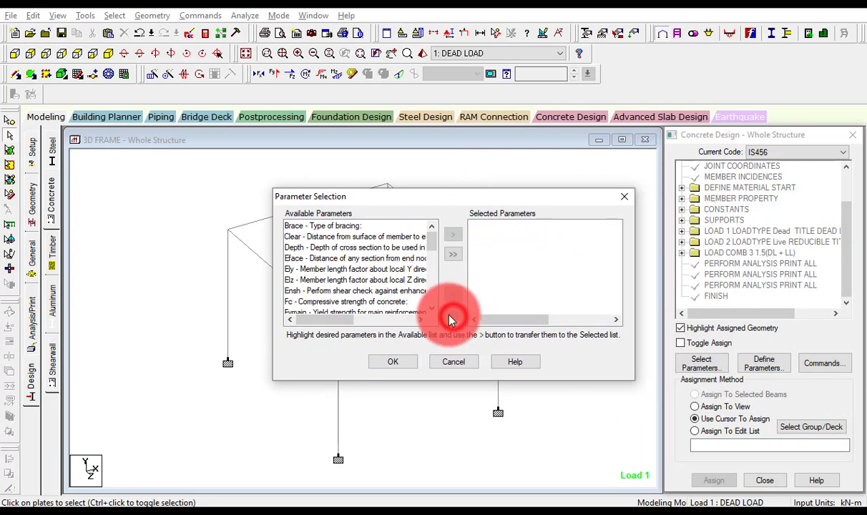
{"action": "left_click", "coordinate": [326, 301]}
{"action": "scroll", "coordinate": [328, 294], "scroll_direction": "down", "scroll_amount": 1}
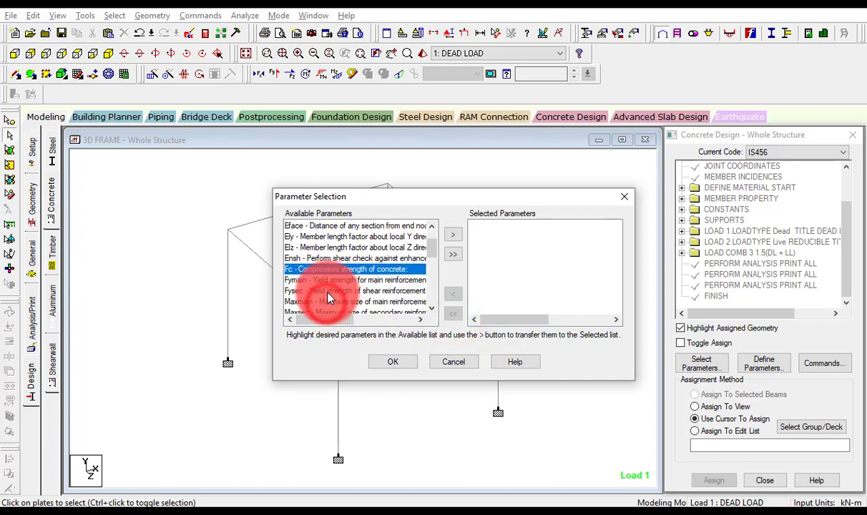
{"action": "left_click", "coordinate": [329, 292], "text": "shift"}
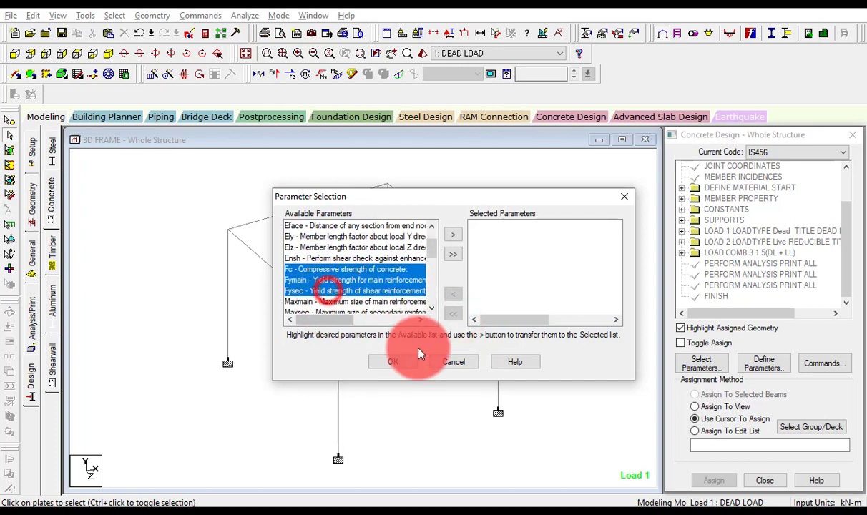
{"action": "left_click", "coordinate": [454, 235]}
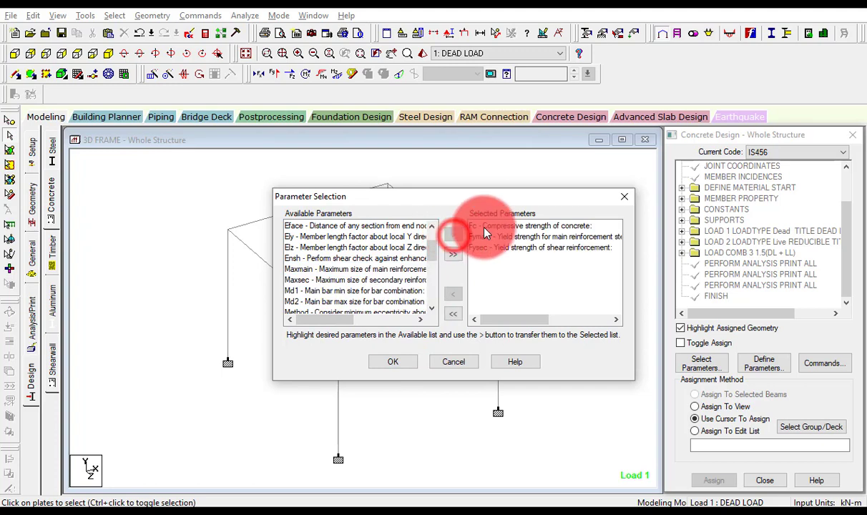
{"action": "left_click", "coordinate": [392, 361]}
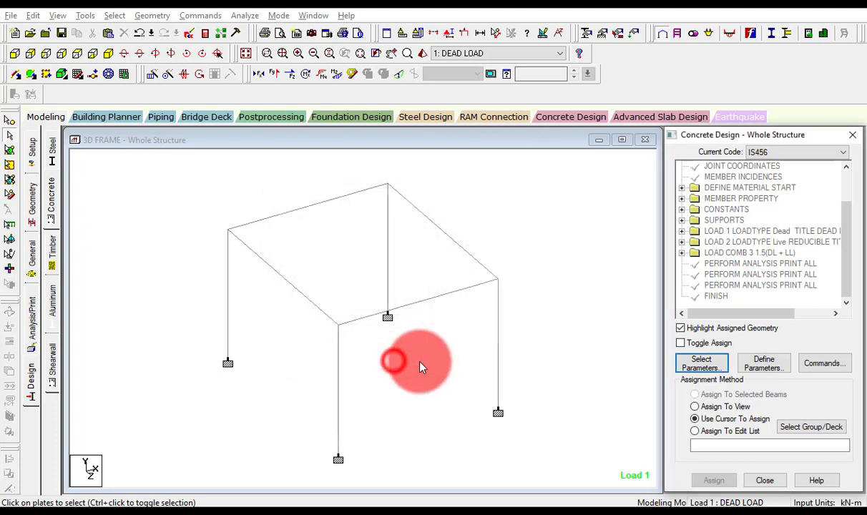
Open the concrete design parameter definitions and consult the M20 strength conversion note in AutoCAD
{"action": "left_click", "coordinate": [742, 362]}
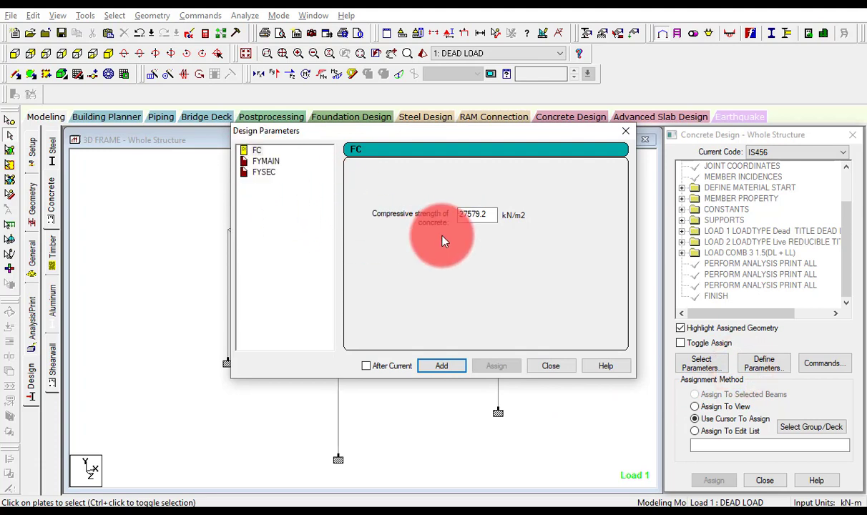
{"action": "key", "text": "alt+Tab"}
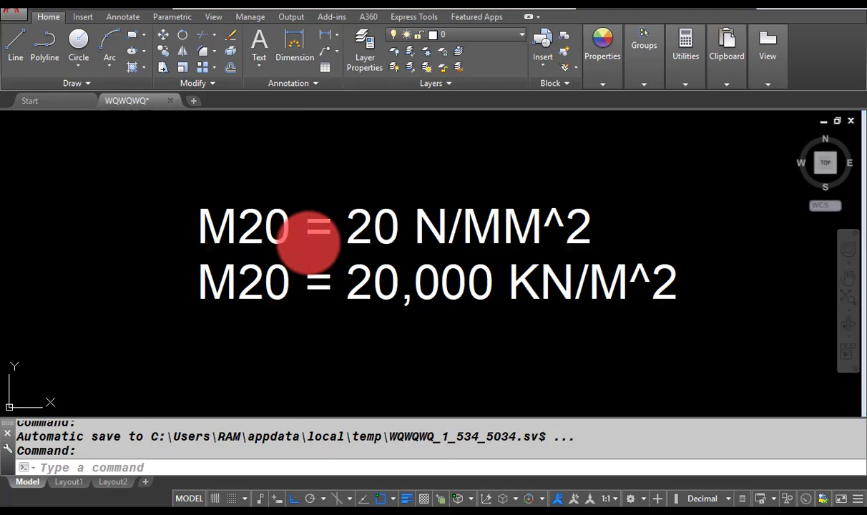
{"action": "key", "text": "alt+Tab"}
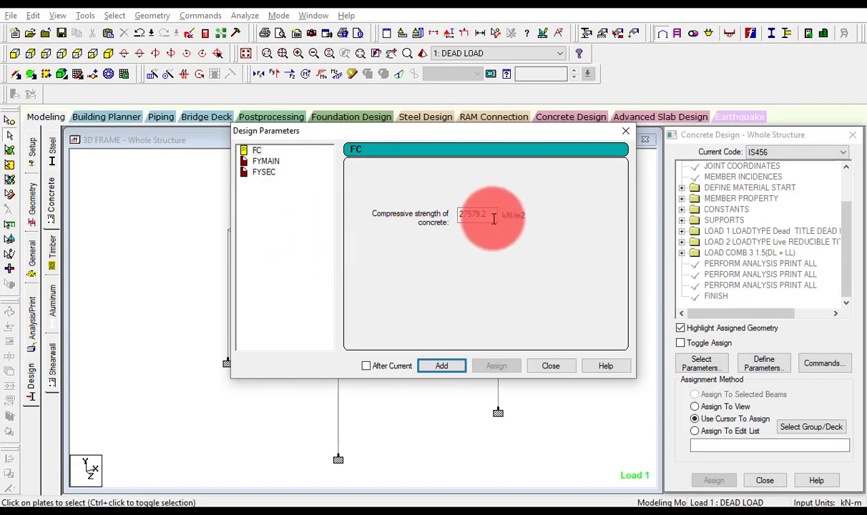
{"action": "key", "text": "alt+Tab"}
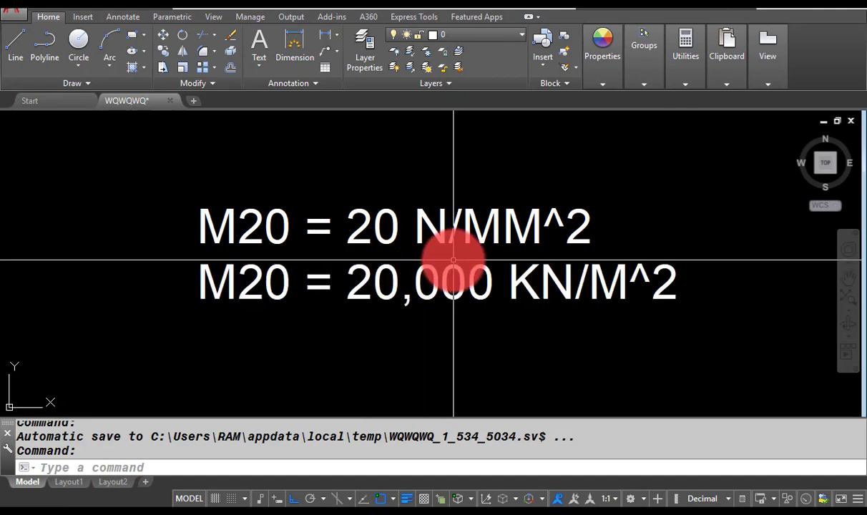
{"action": "key", "text": "alt+Tab"}
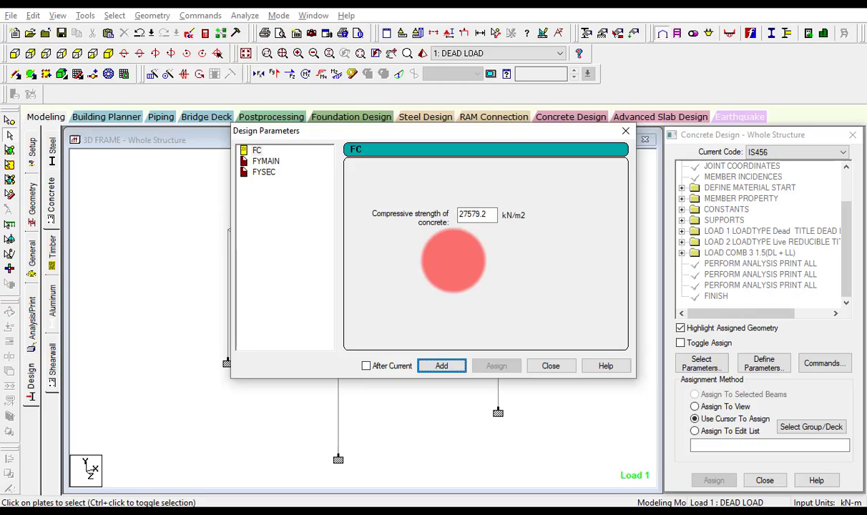
{"action": "key", "text": "alt+Tab"}
{"action": "key", "text": "alt+Tab"}
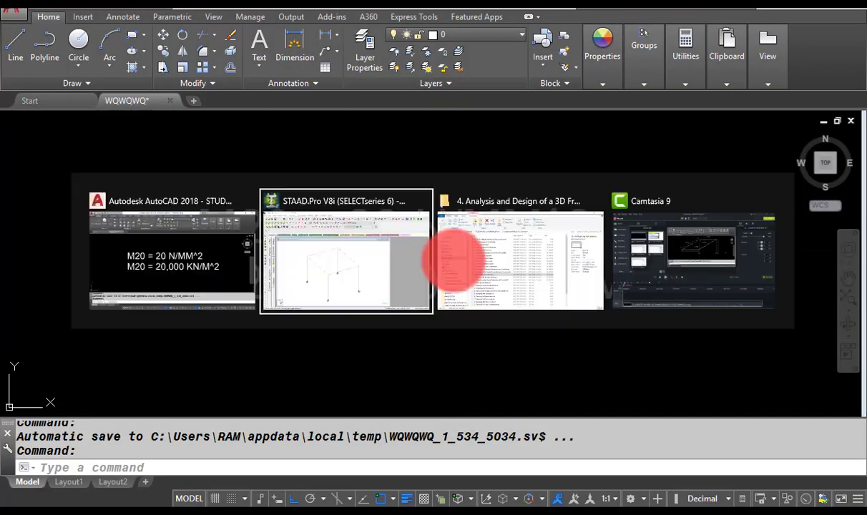
Set the FC compressive strength of concrete to 20000 kN/m2 and add it to the concrete design
{"action": "double_click", "coordinate": [476, 214]}
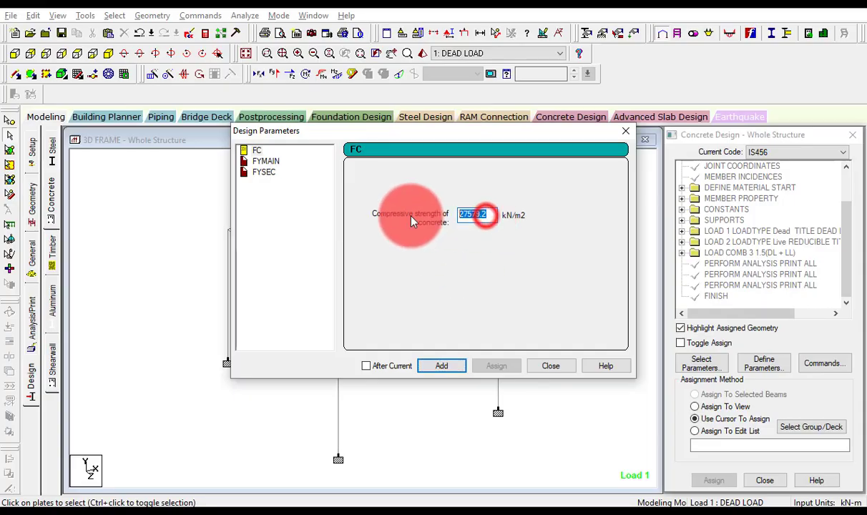
{"action": "type", "text": "20000"}
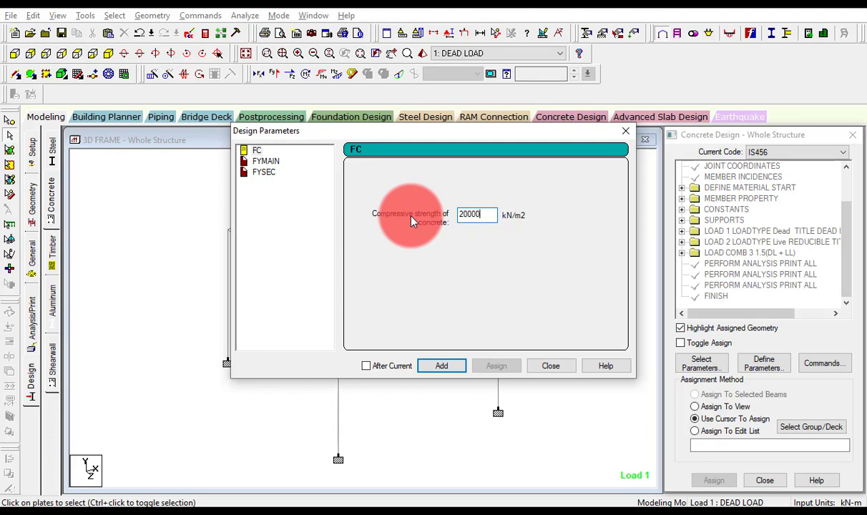
{"action": "left_click", "coordinate": [441, 365]}
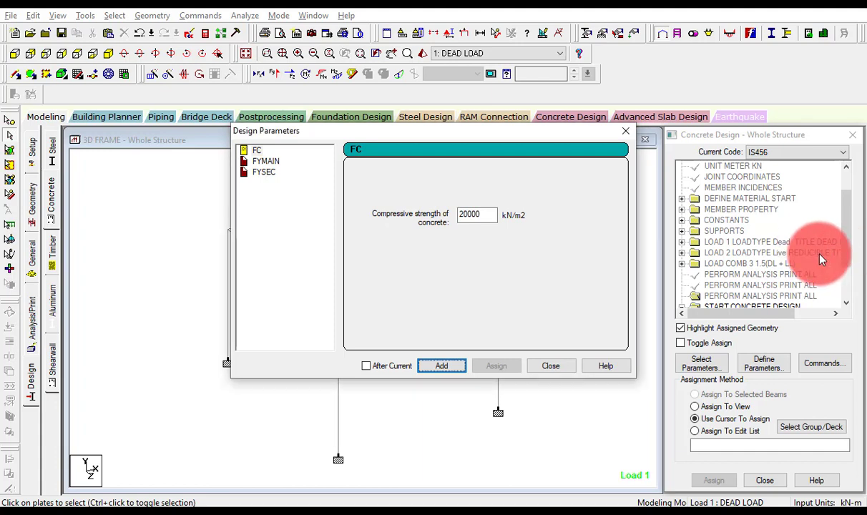
Set the FYMAIN yield strength for main reinforcement steel to 415000 kN/m2 and add it to the concrete design
{"action": "left_click", "coordinate": [265, 161]}
{"action": "left_click_drag", "start_coordinate": [495, 215], "coordinate": [406, 218]}
{"action": "type", "text": "1"}
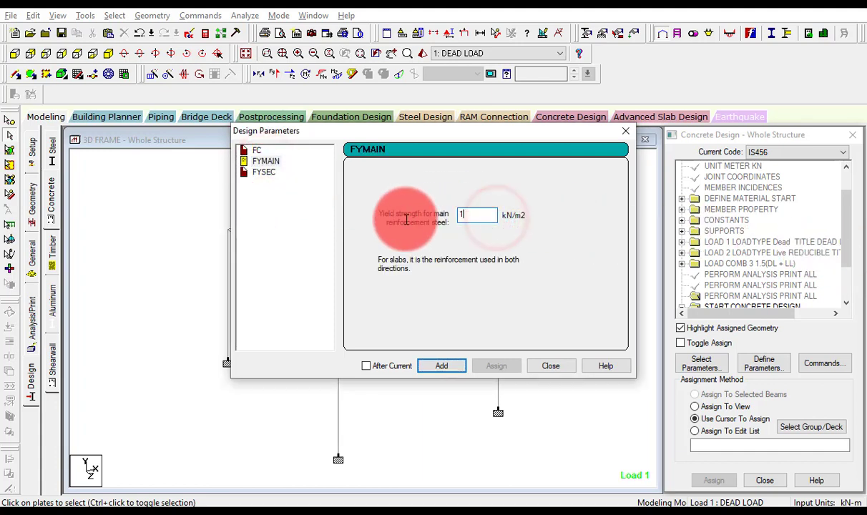
{"action": "type", "text": "1"}
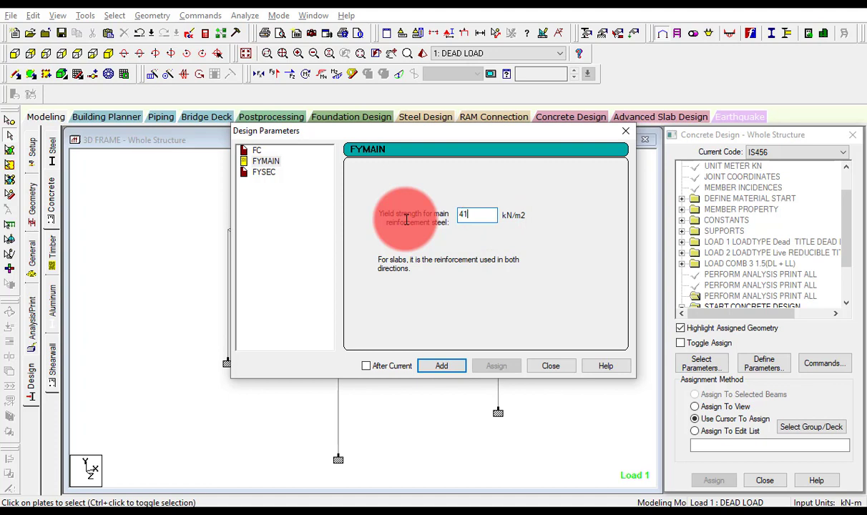
{"action": "type", "text": "5000"}
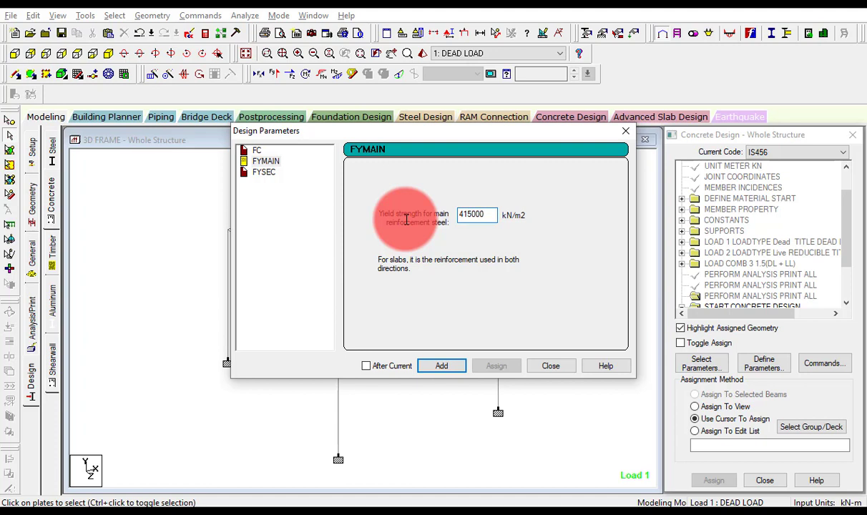
{"action": "left_click", "coordinate": [442, 365]}
Set the FYSEC yield strength of shear reinforcement to 415000 kN/m2, add it and finish defining parameters
{"action": "left_click", "coordinate": [263, 172]}
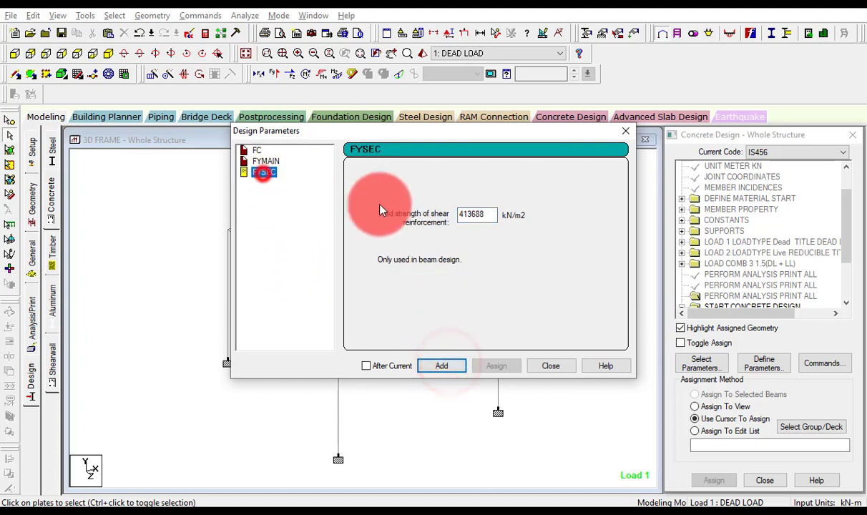
{"action": "double_click", "coordinate": [488, 215]}
{"action": "type", "text": "41"}
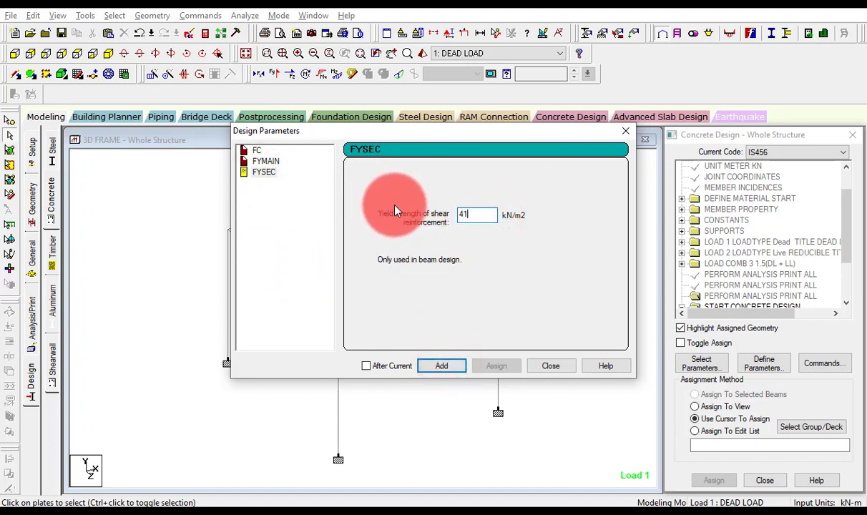
{"action": "type", "text": "5000"}
{"action": "left_click", "coordinate": [442, 365]}
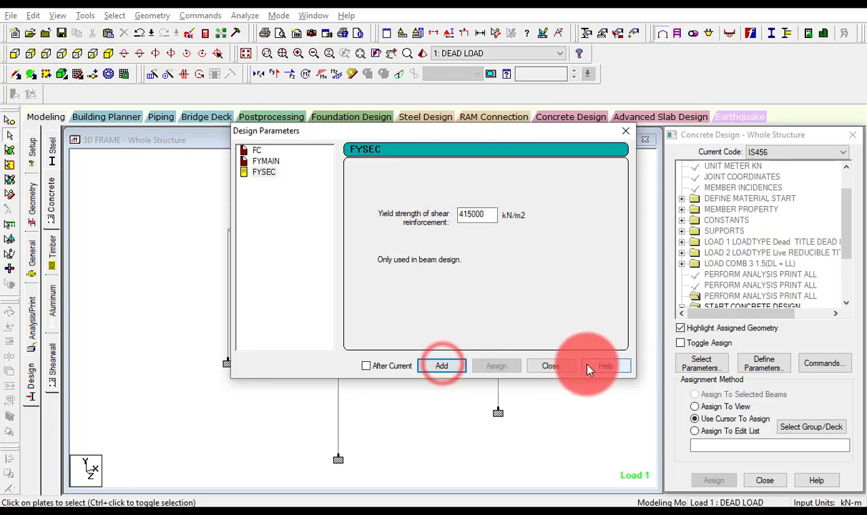
{"action": "left_click", "coordinate": [550, 365]}
{"action": "left_click_drag", "start_coordinate": [847, 246], "coordinate": [849, 285]}
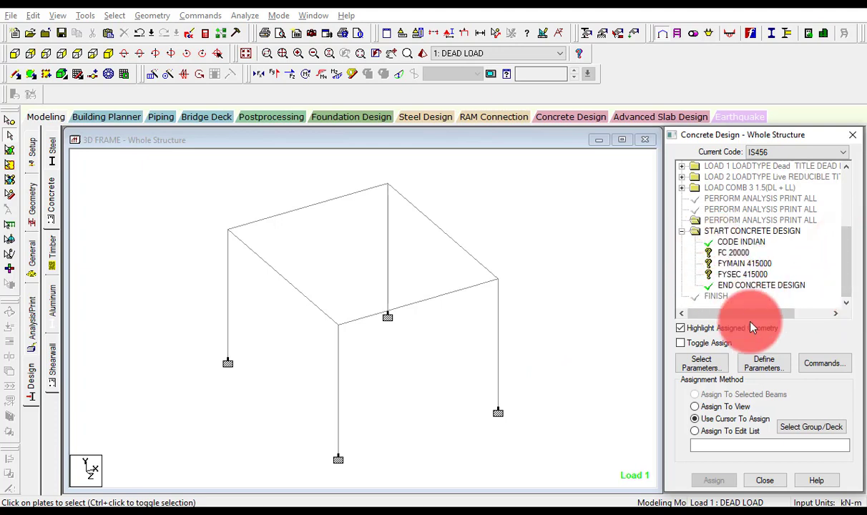
Add the DESIGN BEAM and DESIGN COLUMN commands to the concrete design
{"action": "left_click", "coordinate": [813, 365]}
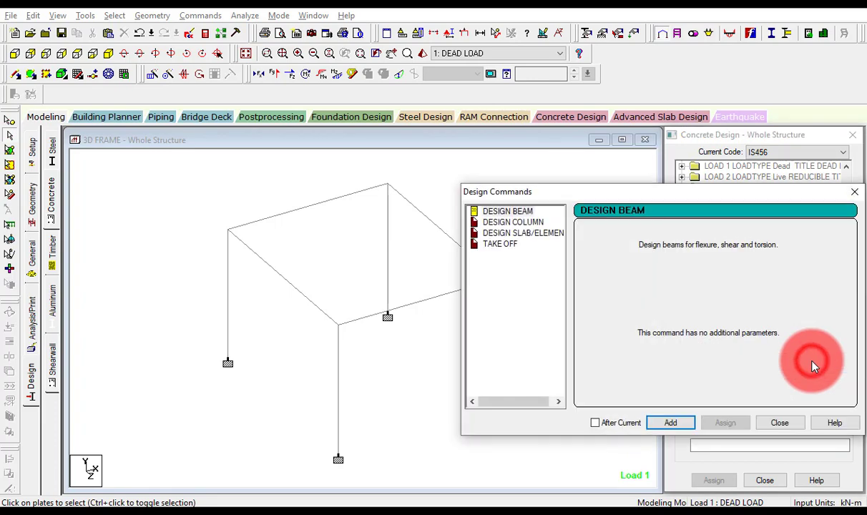
{"action": "left_click_drag", "start_coordinate": [623, 191], "coordinate": [265, 134]}
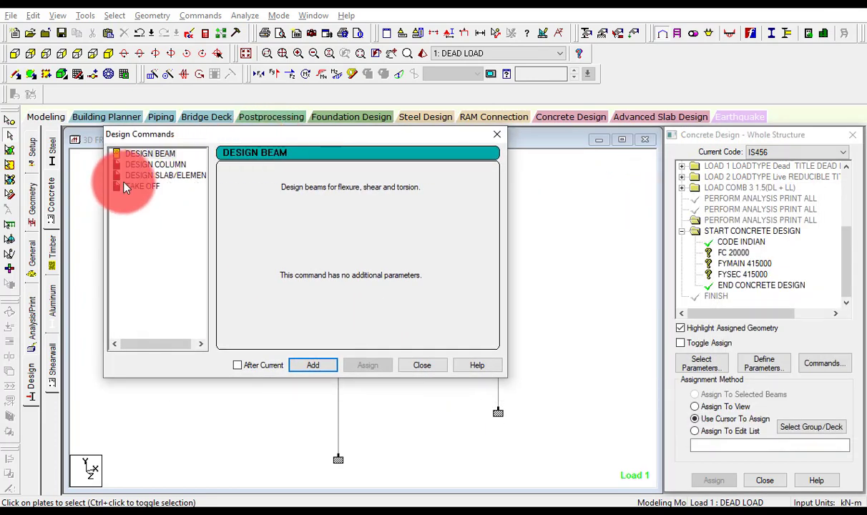
{"action": "left_click", "coordinate": [138, 155]}
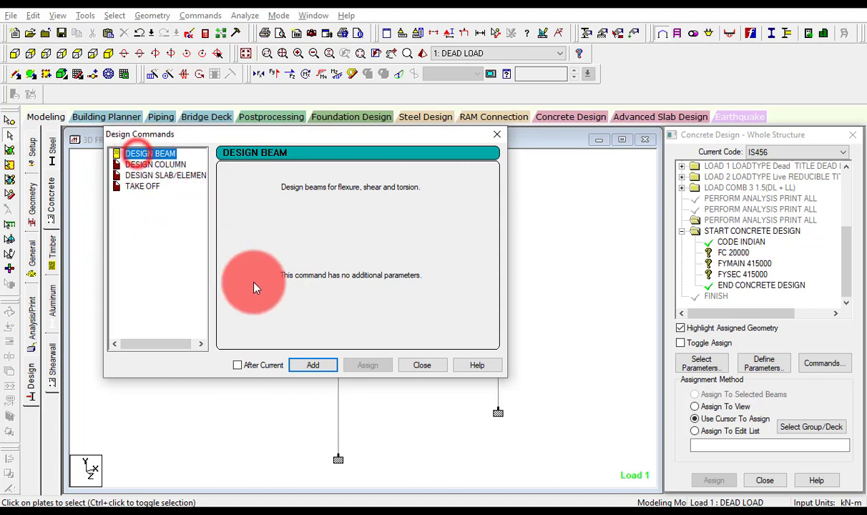
{"action": "left_click", "coordinate": [303, 363]}
{"action": "left_click", "coordinate": [155, 165]}
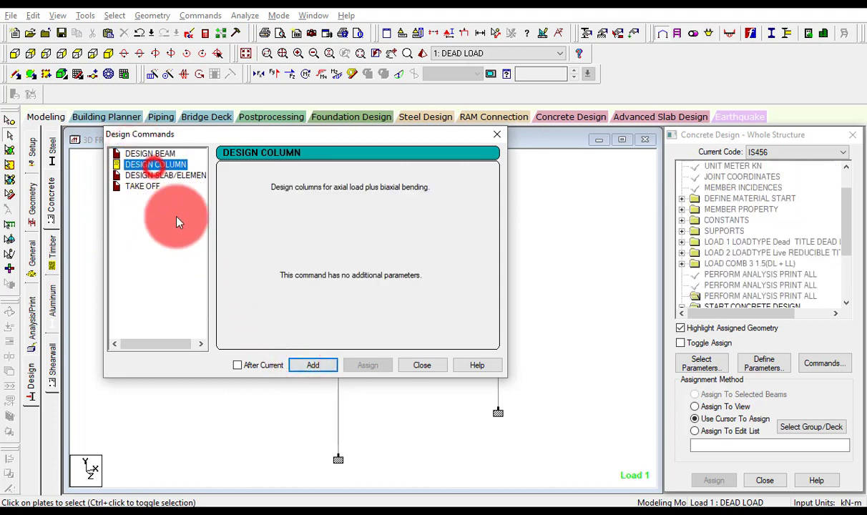
{"action": "left_click", "coordinate": [300, 365]}
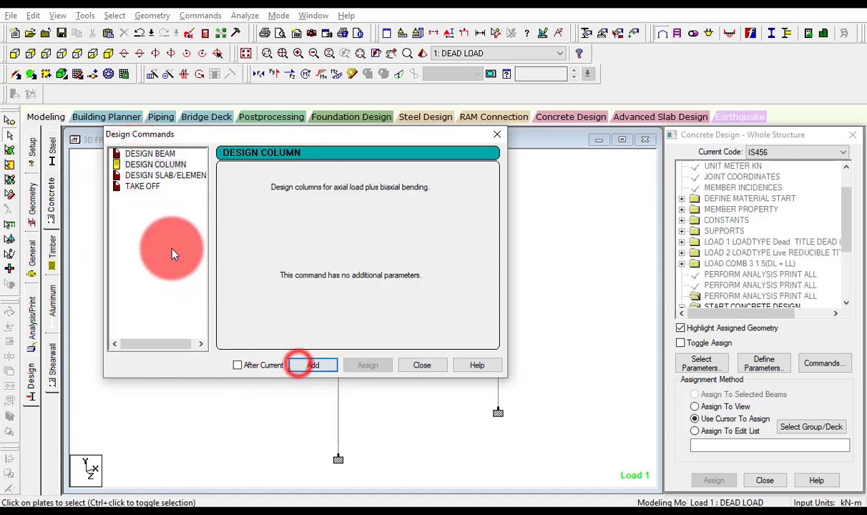
Add the TAKE OFF command for concrete volume and reinforcement weight, and finish defining design commands
{"action": "left_click", "coordinate": [143, 188]}
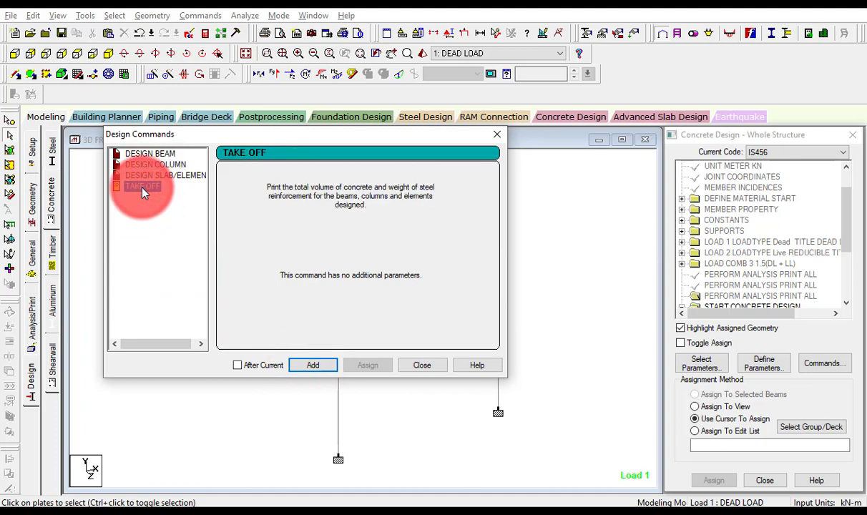
{"action": "left_click", "coordinate": [311, 365]}
{"action": "left_click", "coordinate": [418, 365]}
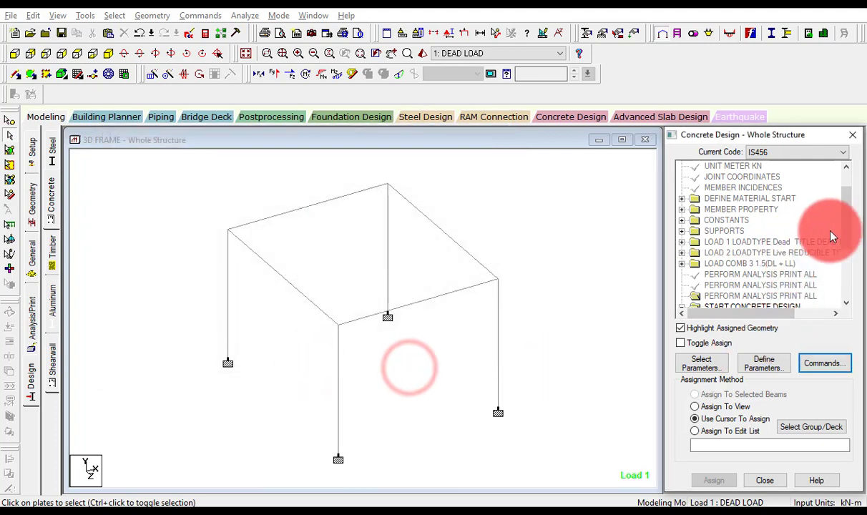
{"action": "left_click_drag", "start_coordinate": [845, 225], "coordinate": [847, 286]}
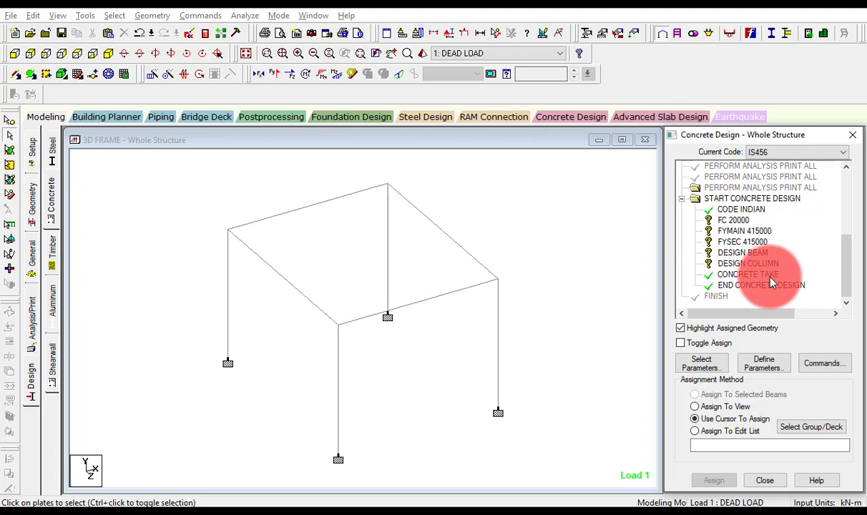
Assign the FC 20000 parameter to the whole frame with the Assign To View method
{"action": "left_click", "coordinate": [735, 222]}
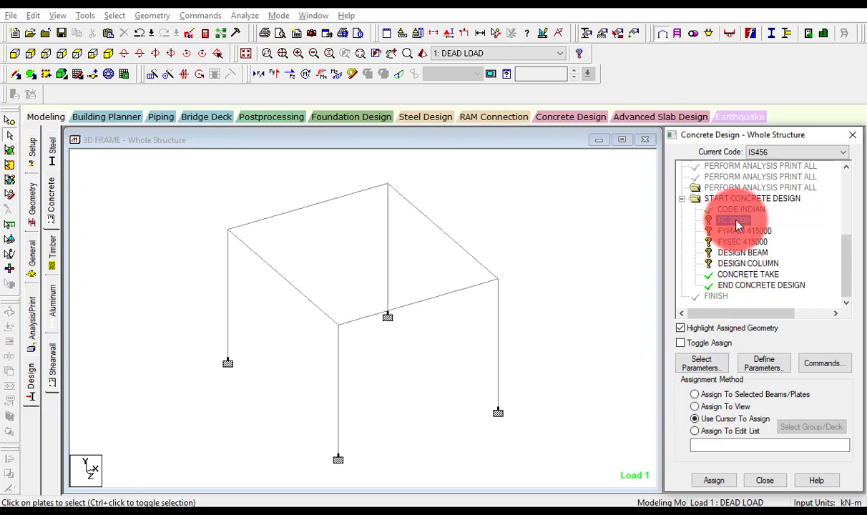
{"action": "left_click", "coordinate": [695, 407]}
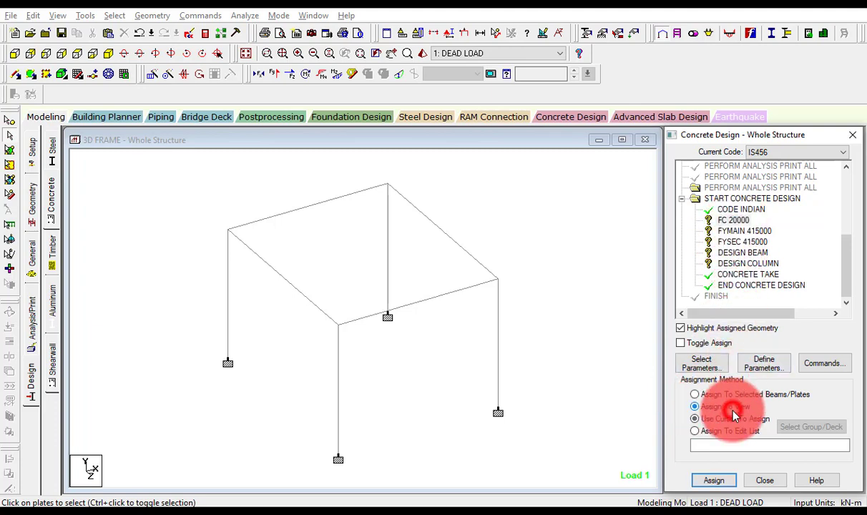
{"action": "left_click", "coordinate": [721, 482]}
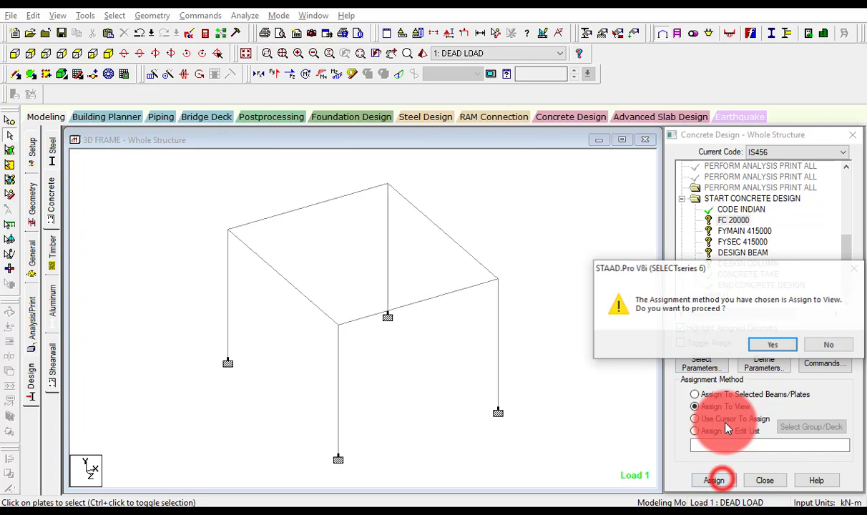
{"action": "left_click", "coordinate": [760, 348]}
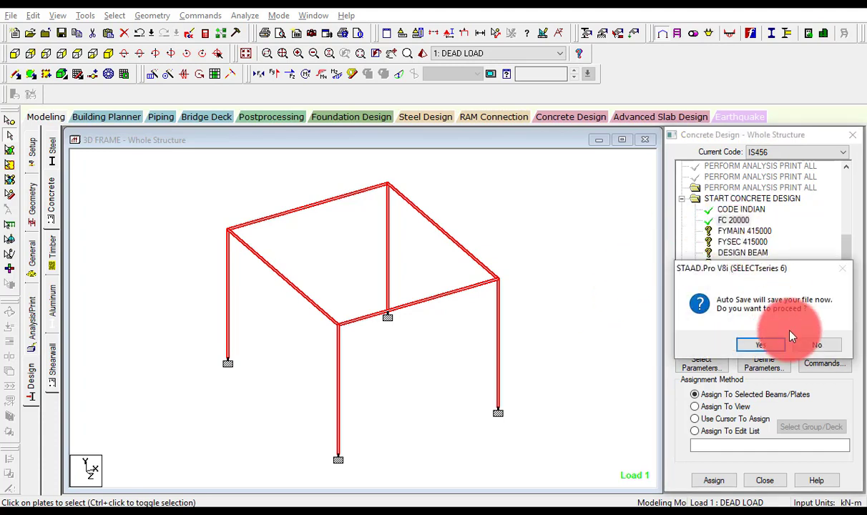
Accept the auto save and save the modified structure under its current file name, discarding the existing results
{"action": "left_click", "coordinate": [778, 346]}
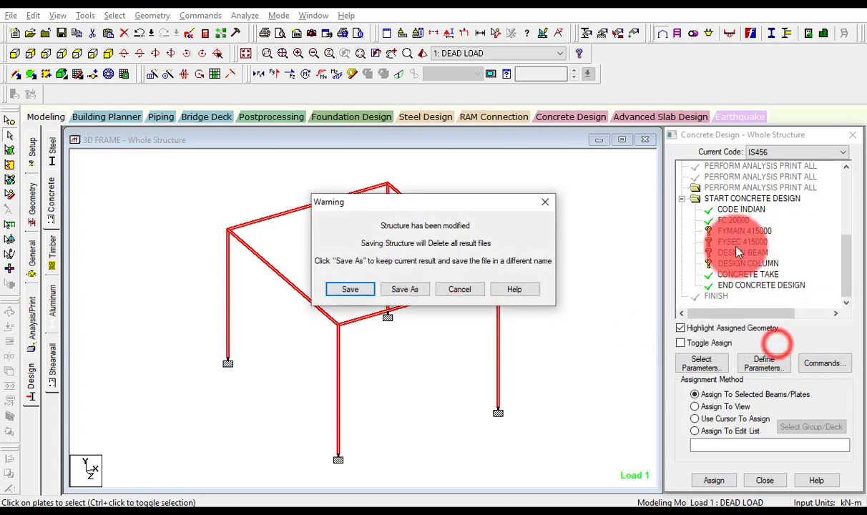
{"action": "left_click", "coordinate": [350, 286]}
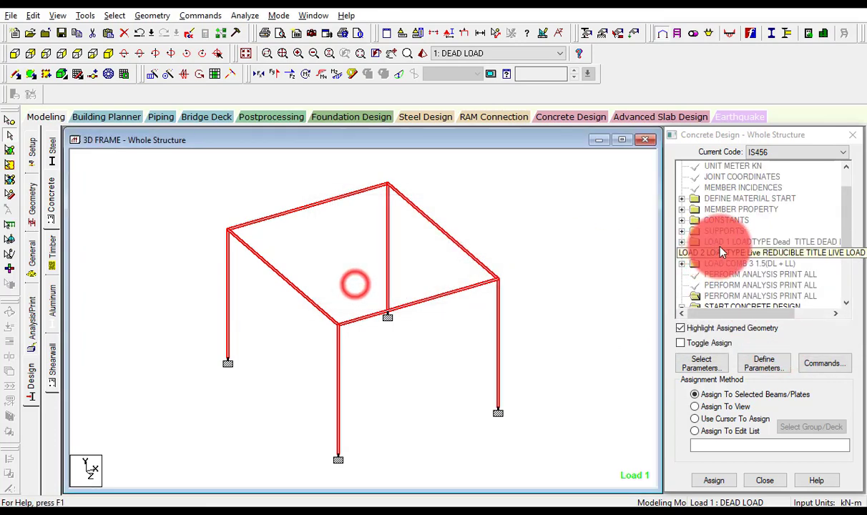
{"action": "left_click", "coordinate": [851, 239]}
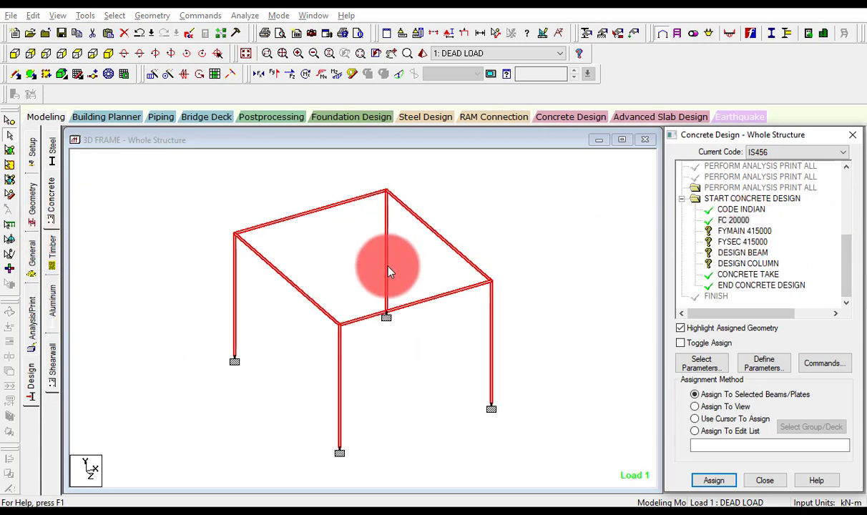
{"action": "mouse_move", "coordinate": [390, 272]}
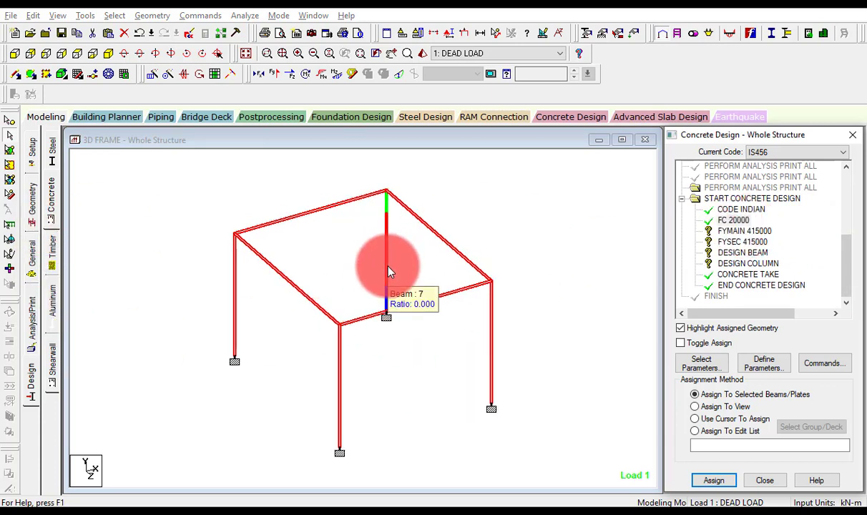
Assign the FYMAIN 415000 parameter to the whole frame with the Assign To View method
{"action": "left_click", "coordinate": [758, 232]}
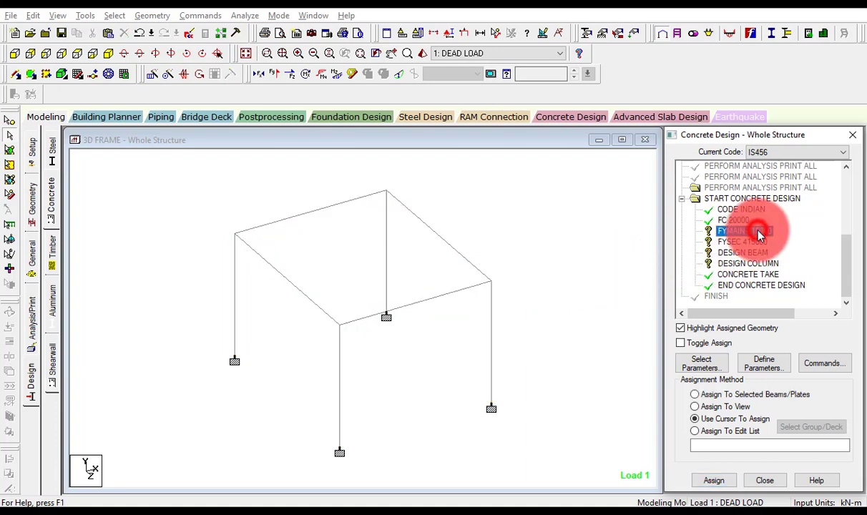
{"action": "left_click", "coordinate": [719, 407]}
{"action": "left_click", "coordinate": [718, 480]}
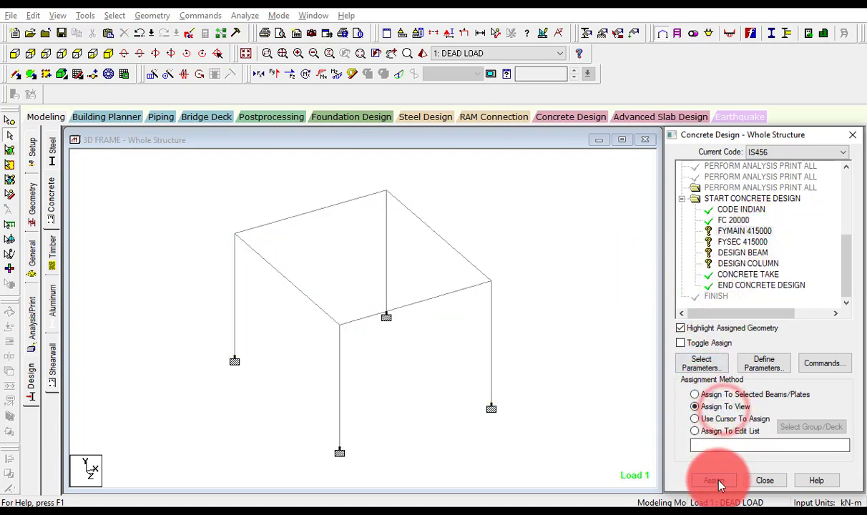
{"action": "left_click", "coordinate": [762, 345]}
{"action": "left_click", "coordinate": [737, 266]}
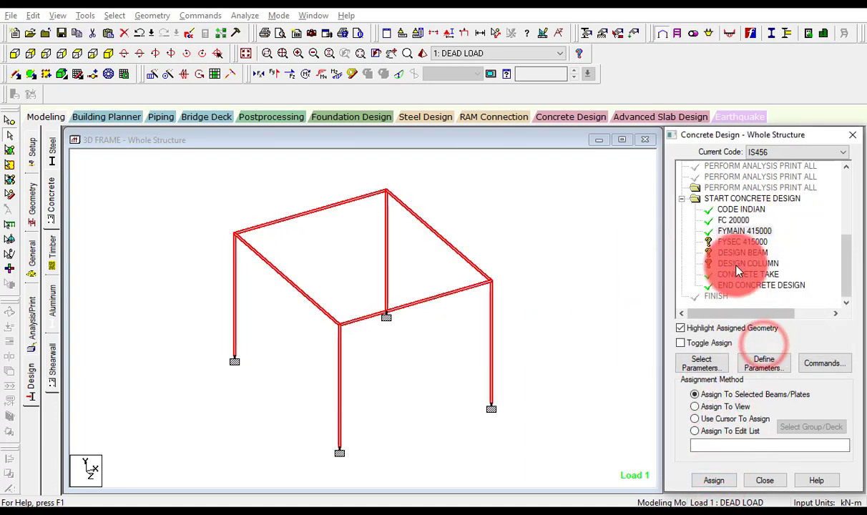
Assign the FYSEC 415000 parameter to the whole frame with the Assign To View method
{"action": "left_click", "coordinate": [737, 242]}
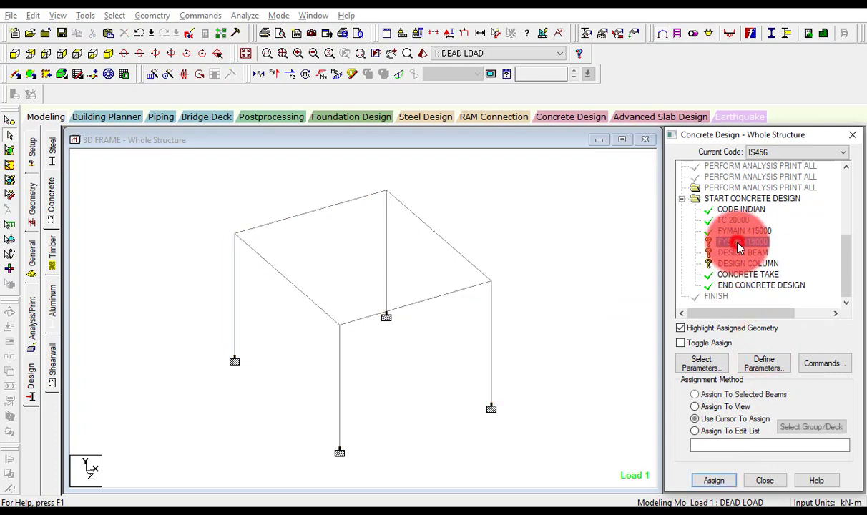
{"action": "left_click", "coordinate": [721, 405]}
{"action": "left_click", "coordinate": [716, 481]}
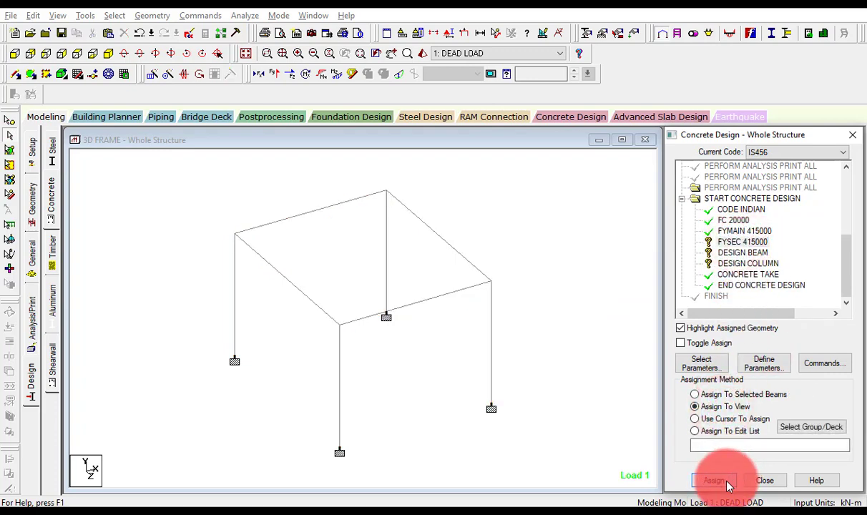
{"action": "left_click", "coordinate": [770, 343]}
Assign the DESIGN BEAM command to all beams parallel to the X and Z axes, using Assign To Selected Beams
{"action": "left_click", "coordinate": [749, 269]}
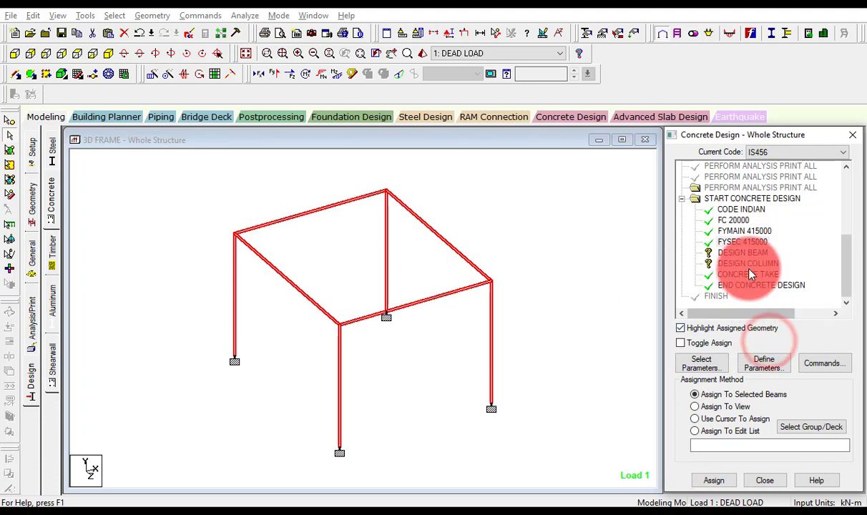
{"action": "left_click", "coordinate": [743, 252]}
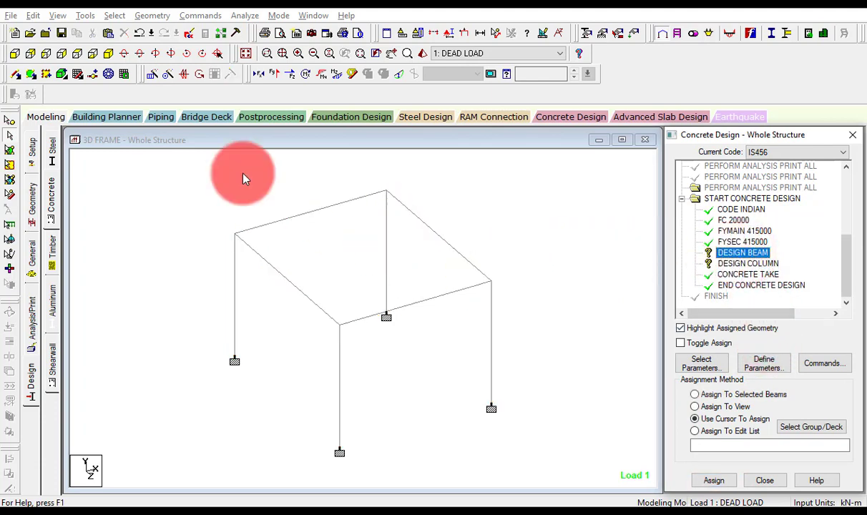
{"action": "left_click", "coordinate": [115, 15]}
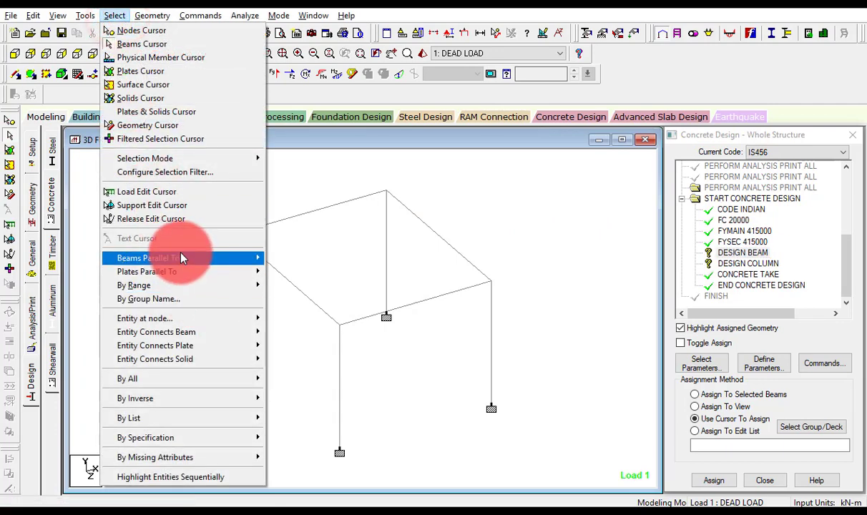
{"action": "mouse_move", "coordinate": [181, 257]}
{"action": "left_click", "coordinate": [284, 259]}
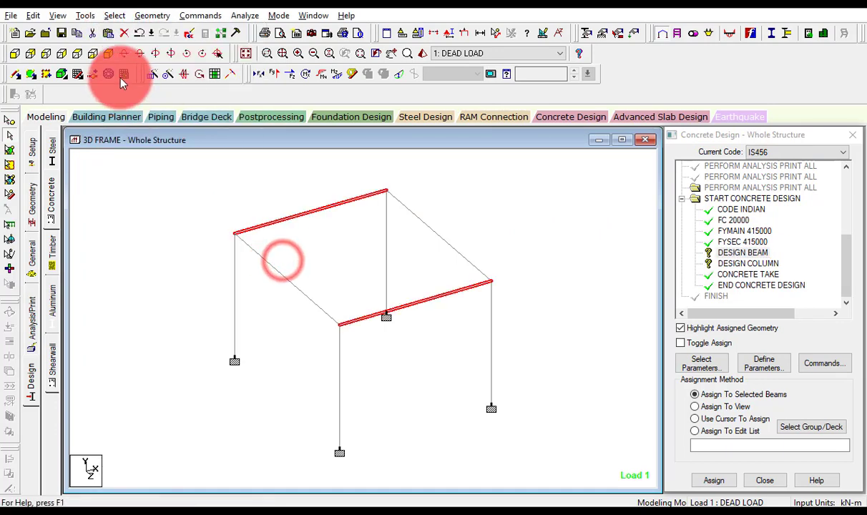
{"action": "left_click", "coordinate": [115, 15]}
{"action": "mouse_move", "coordinate": [214, 257]}
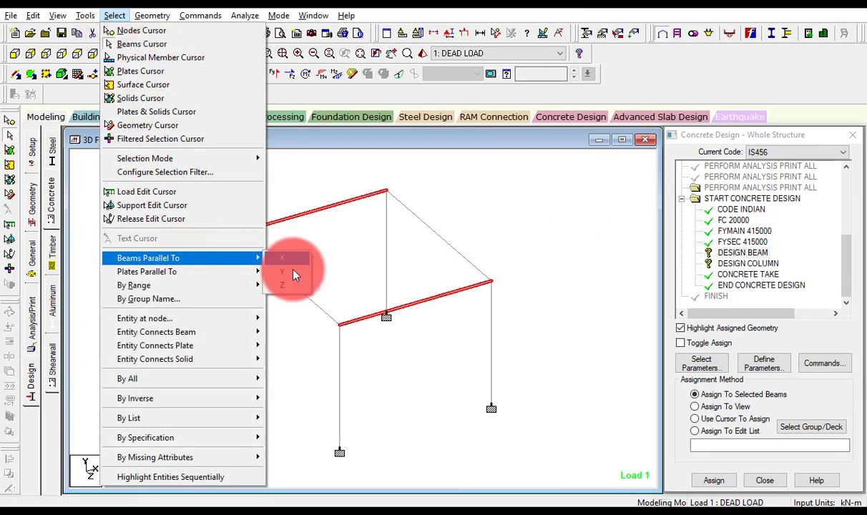
{"action": "left_click", "coordinate": [290, 282]}
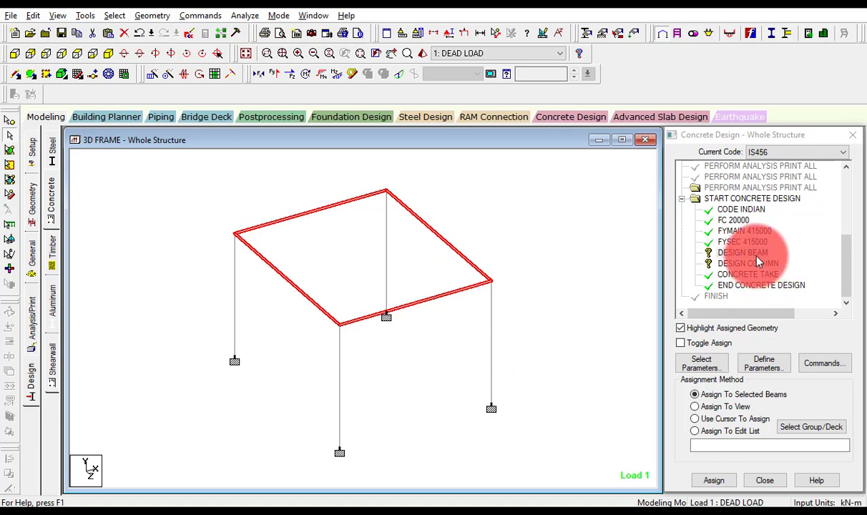
{"action": "left_click", "coordinate": [714, 480]}
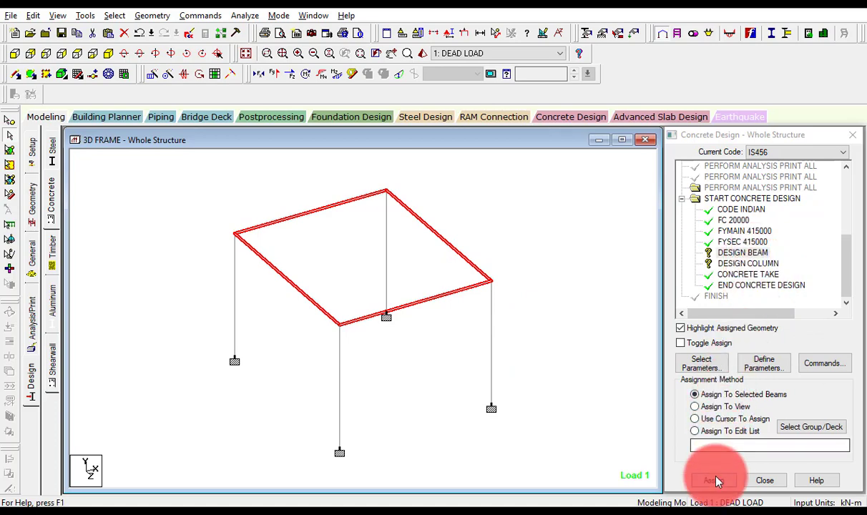
{"action": "left_click", "coordinate": [769, 346]}
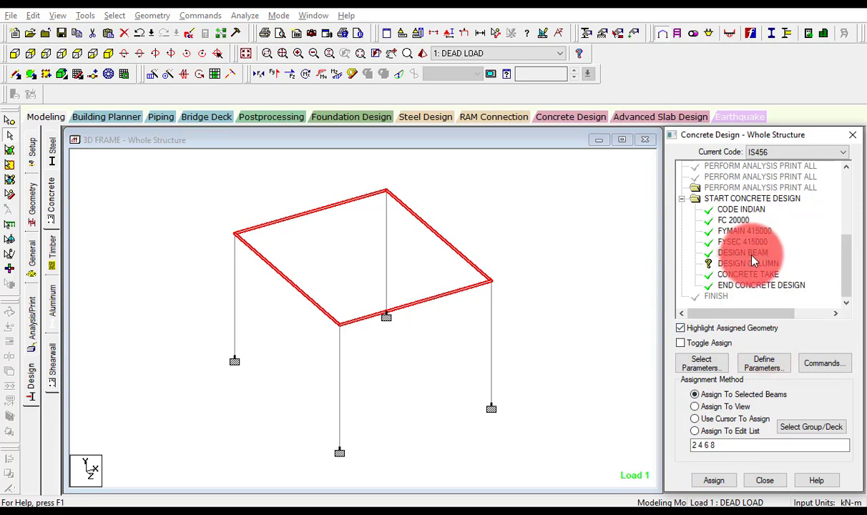
Assign the DESIGN COLUMN command to all members parallel to the Y axis and clear the selection
{"action": "left_click", "coordinate": [748, 263]}
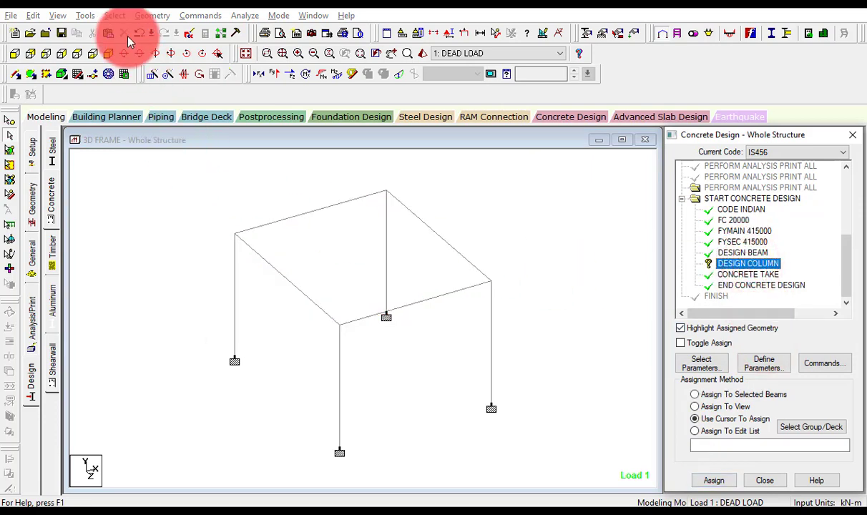
{"action": "left_click", "coordinate": [114, 15]}
{"action": "mouse_move", "coordinate": [214, 266]}
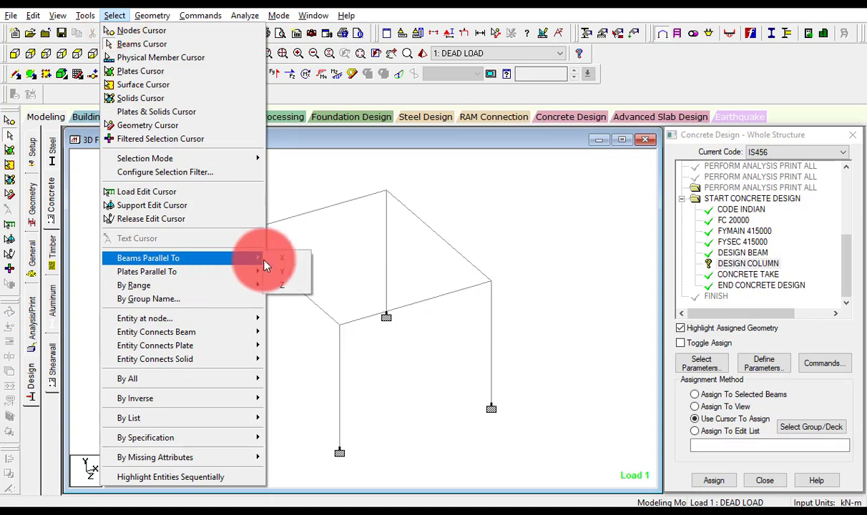
{"action": "left_click", "coordinate": [290, 272]}
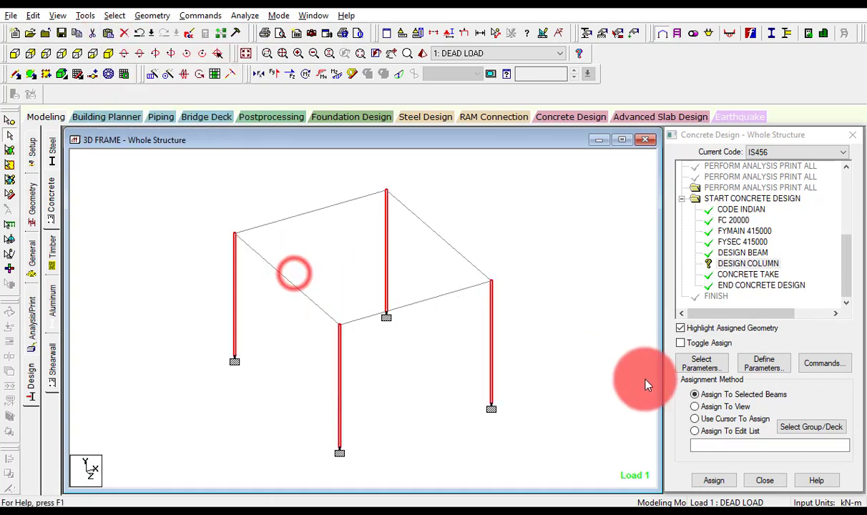
{"action": "left_click", "coordinate": [714, 480]}
{"action": "left_click", "coordinate": [770, 347]}
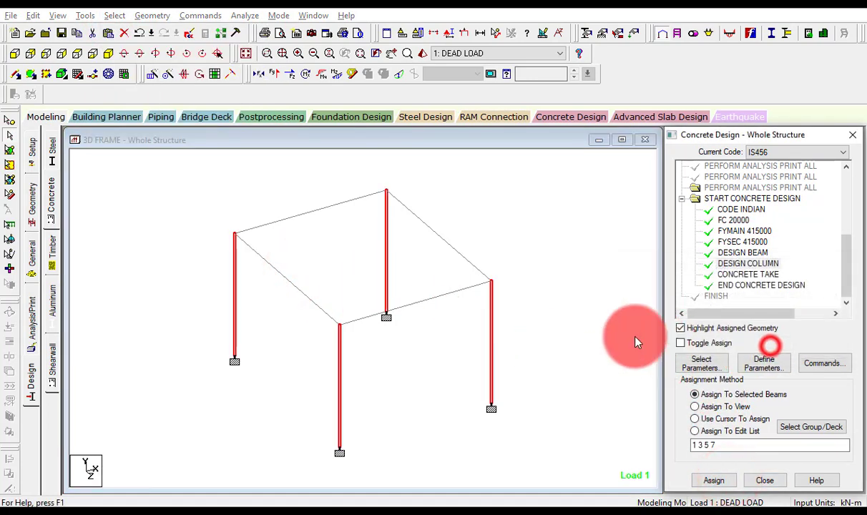
{"action": "left_click", "coordinate": [573, 331]}
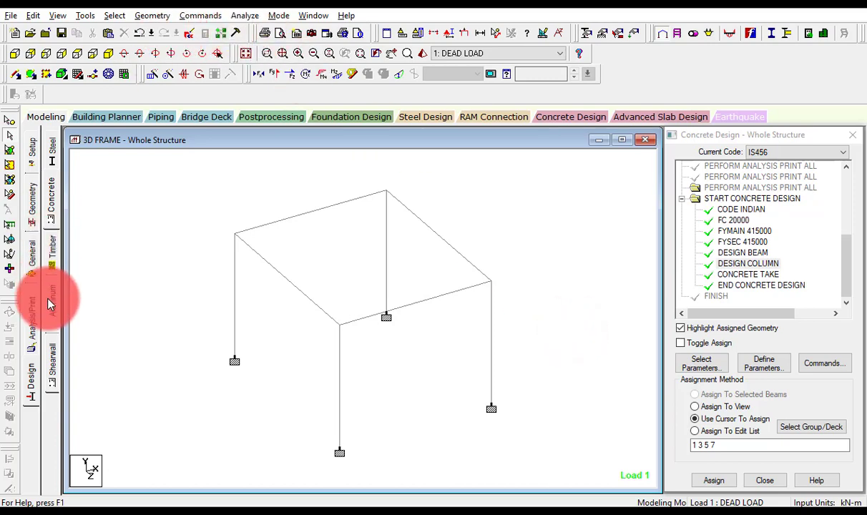
Add another Perform Analysis command with the All print option after the concrete design block
{"action": "left_click", "coordinate": [30, 323]}
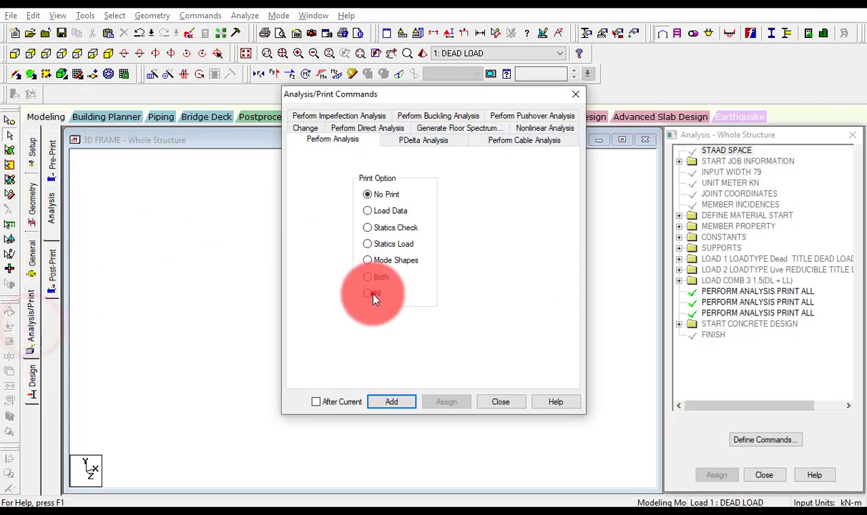
{"action": "left_click", "coordinate": [368, 294]}
{"action": "left_click", "coordinate": [392, 402]}
{"action": "left_click", "coordinate": [503, 402]}
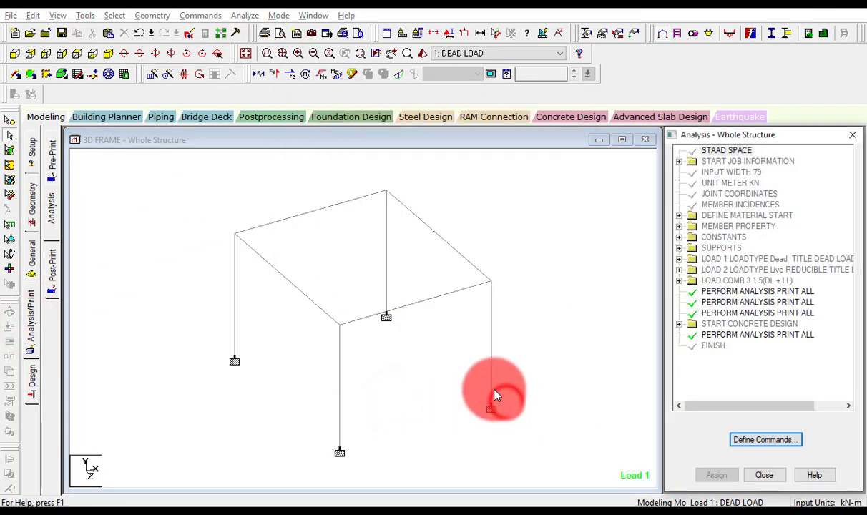
Run the analysis and concrete design of the structure
{"action": "left_click", "coordinate": [244, 15]}
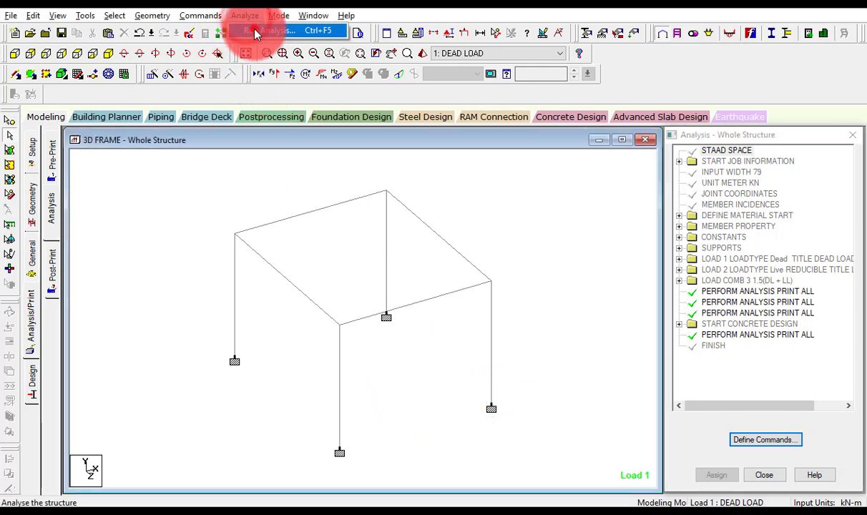
{"action": "left_click", "coordinate": [275, 30]}
{"action": "left_click", "coordinate": [362, 288]}
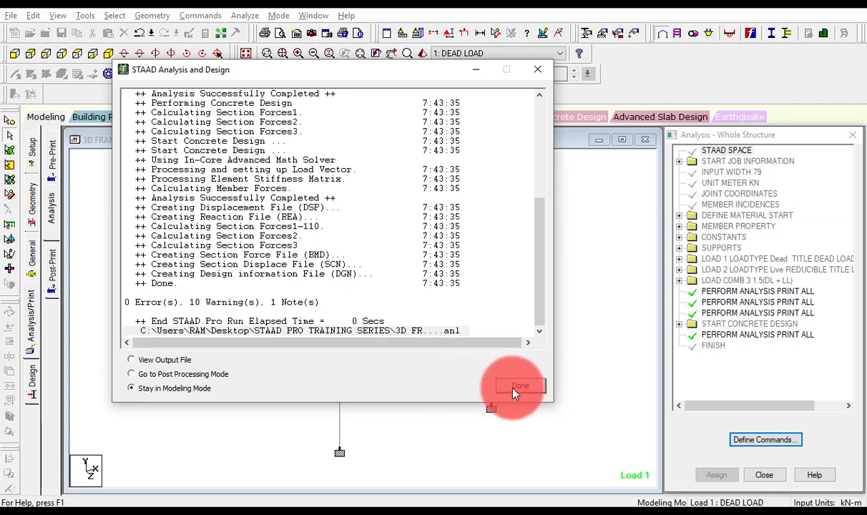
View the output file of the finished run and expand its list of results
{"action": "left_click", "coordinate": [163, 367]}
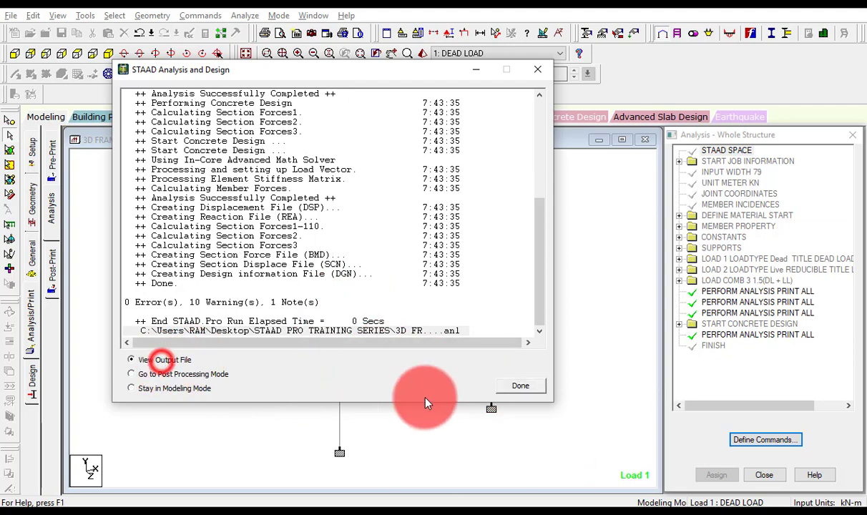
{"action": "left_click", "coordinate": [525, 388]}
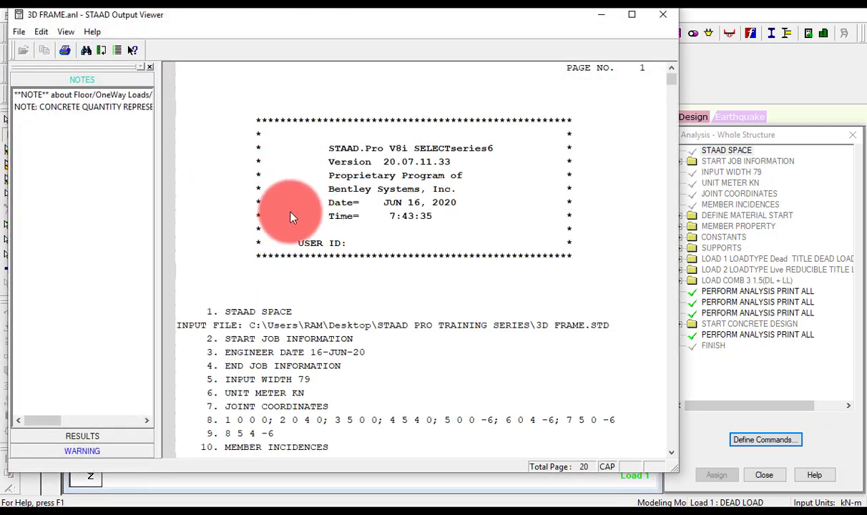
{"action": "left_click", "coordinate": [91, 435]}
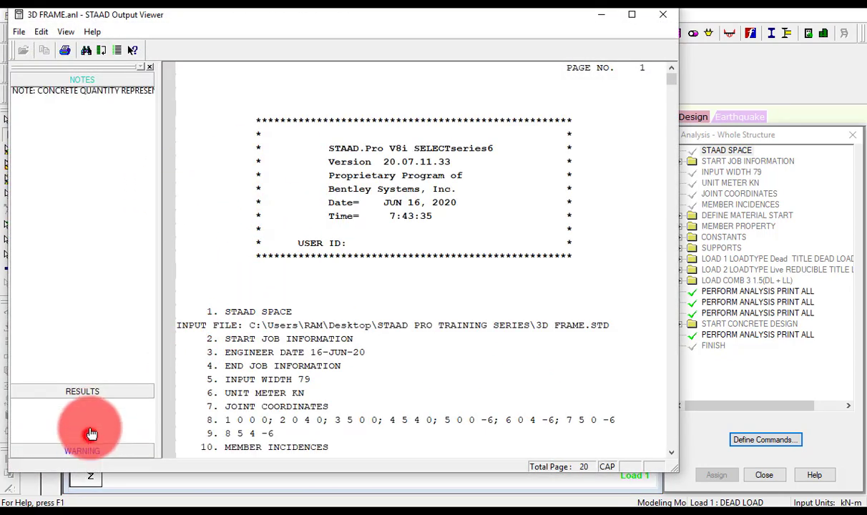